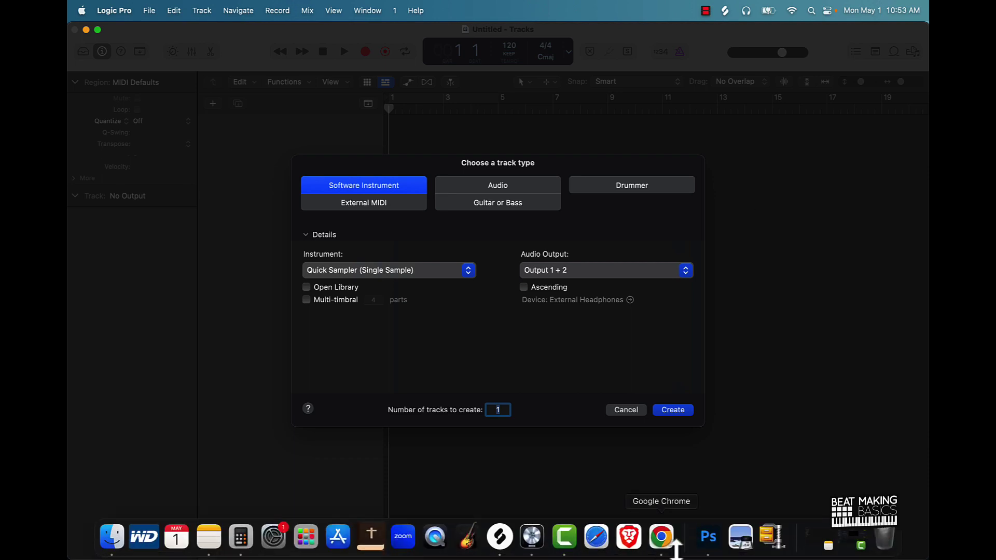
Step: Switch to Chrome, read the YouTube Studio comment requesting a video on hi hat rolls, and minimize the browser
left_click(664, 539)
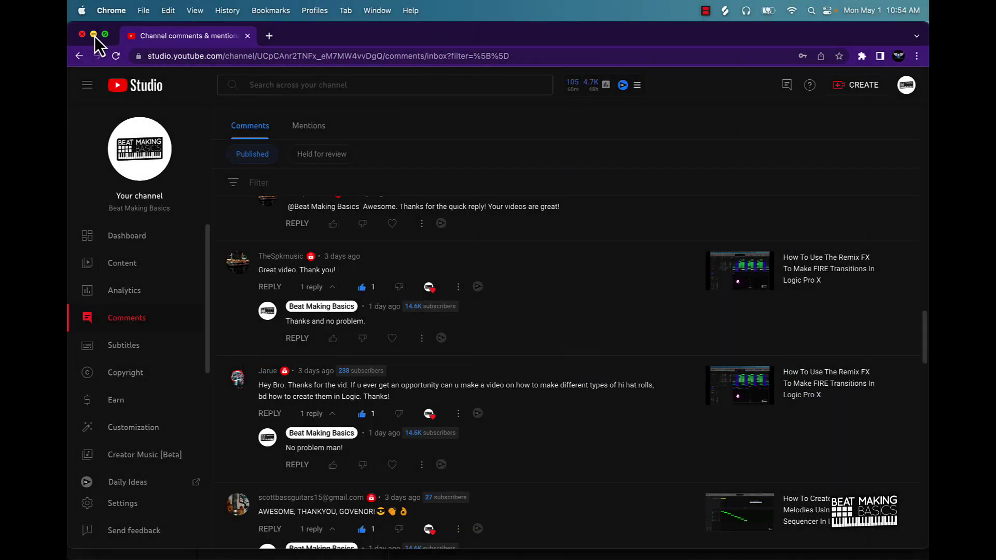
left_click(93, 35)
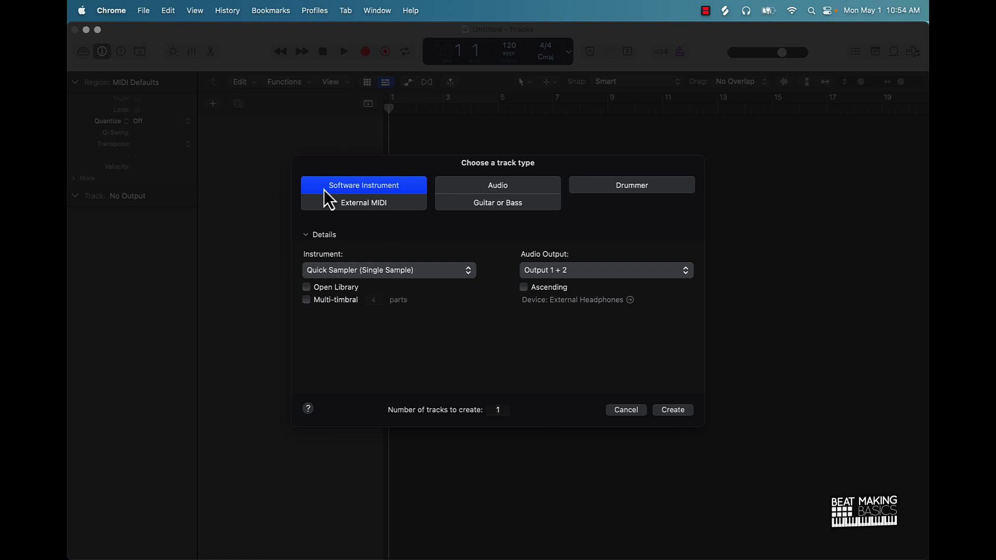
Step: Create one software instrument track using Quick Sampler (Single Sample)
left_click(325, 270)
left_click(325, 270)
mouse_move(357, 359)
left_click(654, 402)
left_click(666, 409)
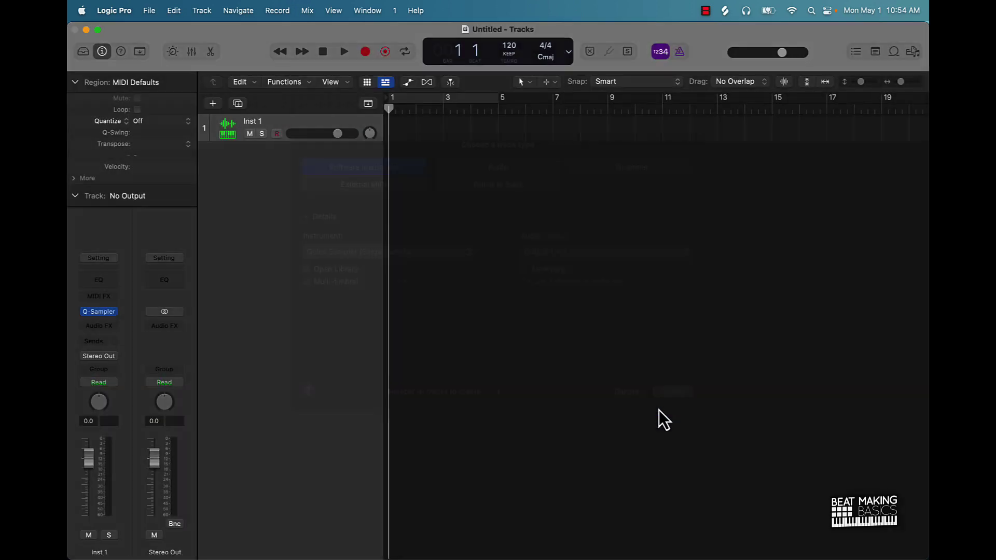
Step: Switch to Splice, preview the recently added hi-hat samples, load TrTrap2_-_Hat_-_094.wav into Logic Pro's Quick Sampler, and close the sampler
left_click_drag(625, 189, 504, 172)
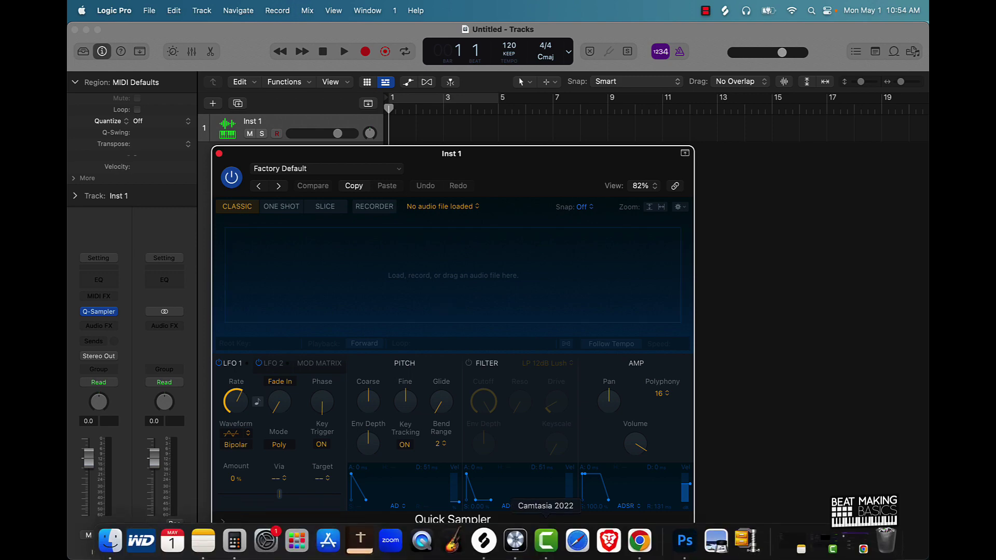
left_click(484, 539)
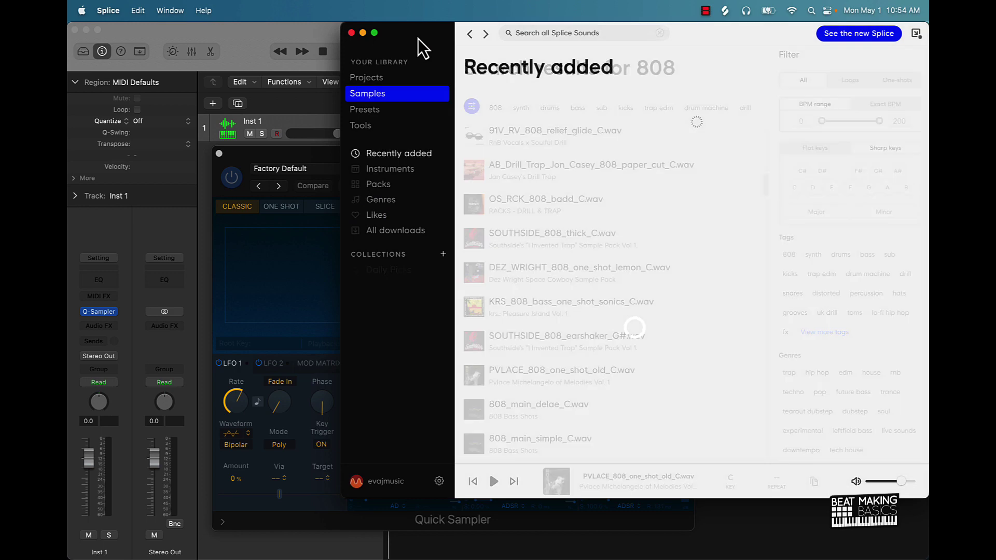
left_click_drag(418, 38, 391, 55)
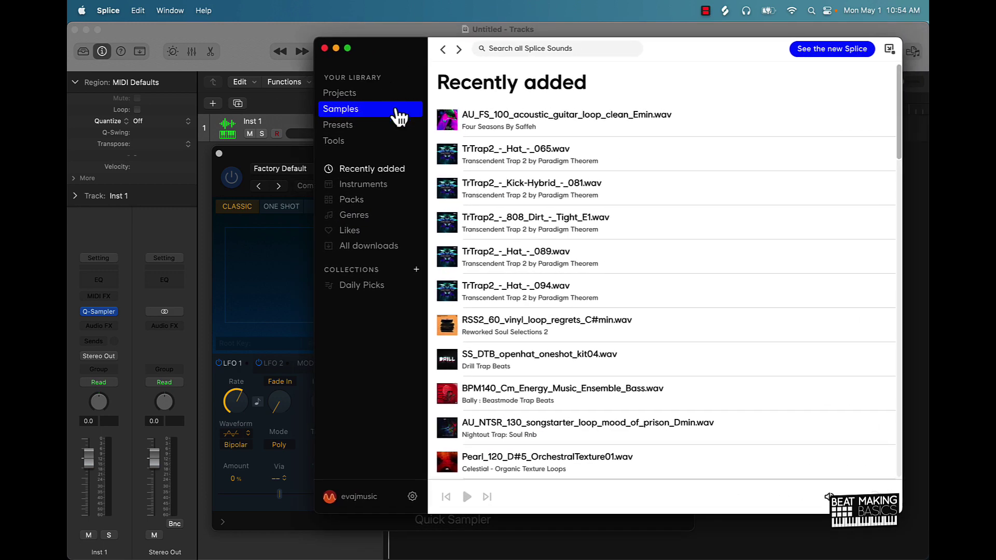
mouse_move(446, 259)
left_click(447, 257)
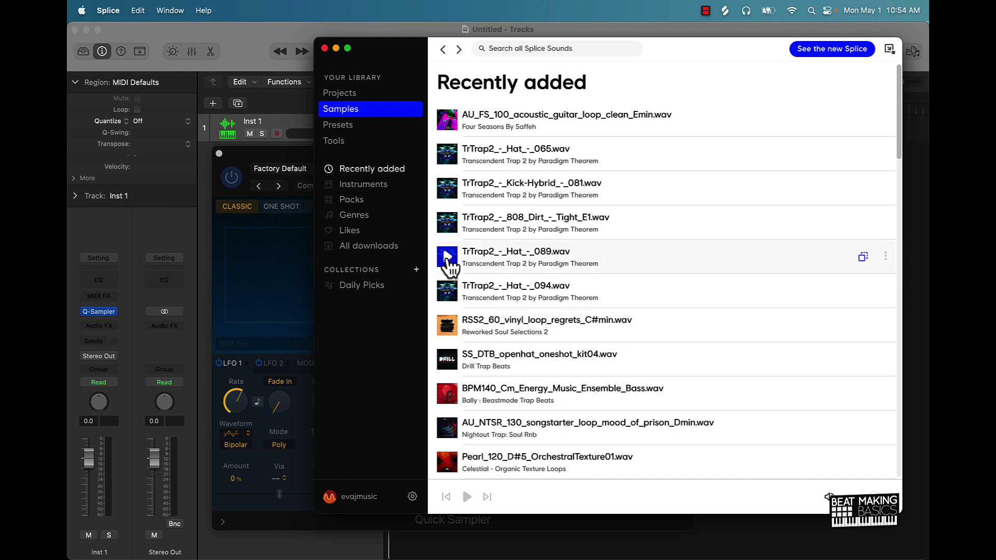
left_click(447, 291)
left_click_drag(488, 293, 371, 279)
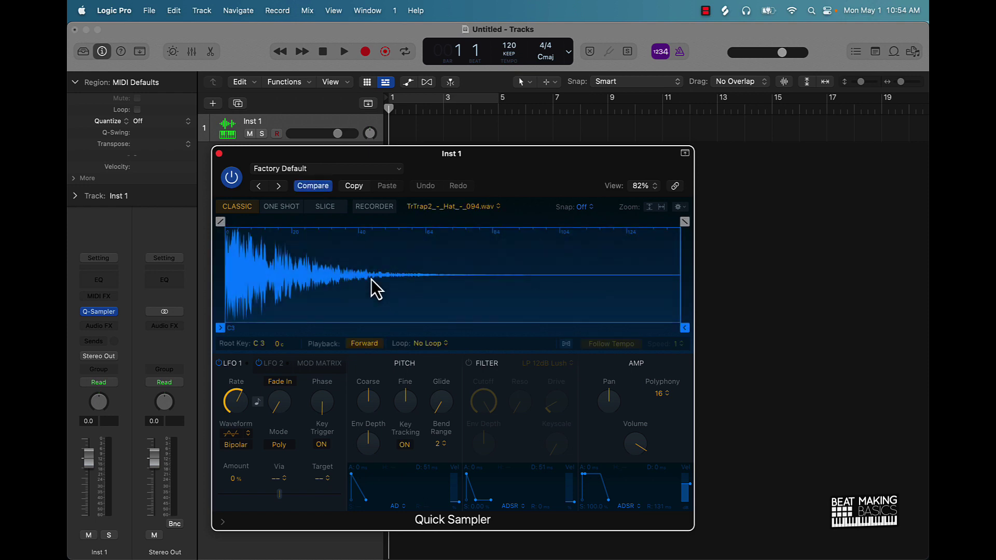
left_click(218, 154)
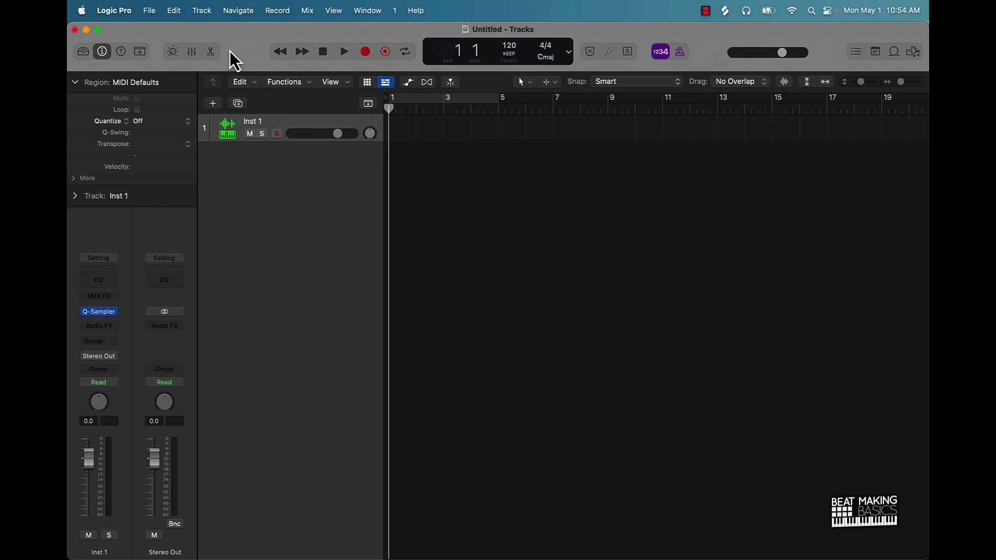
Step: Show the Step Sequencer editor for the Inst 1 track and enable the four-bar cycle from bar 1 to 5
left_click(212, 51)
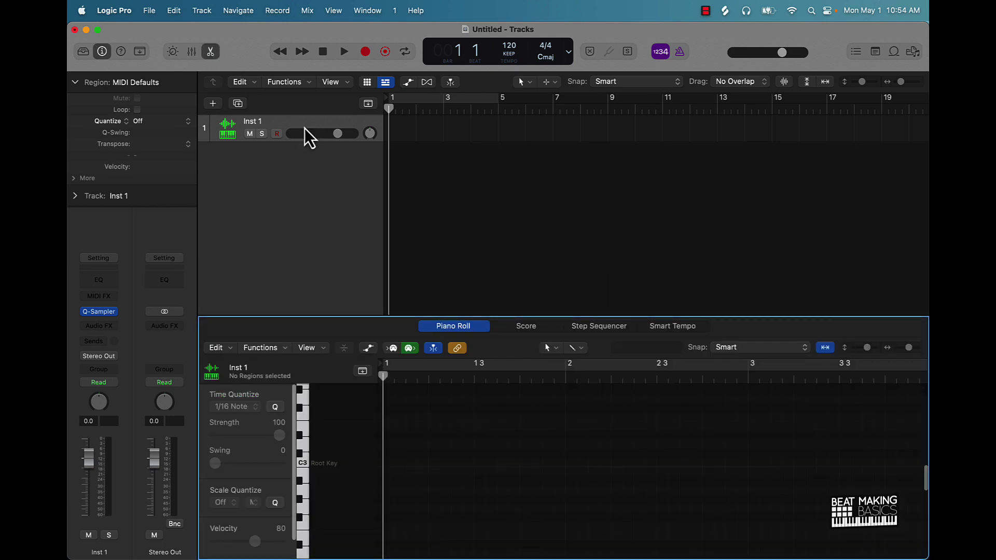
left_click(606, 332)
left_click(457, 98)
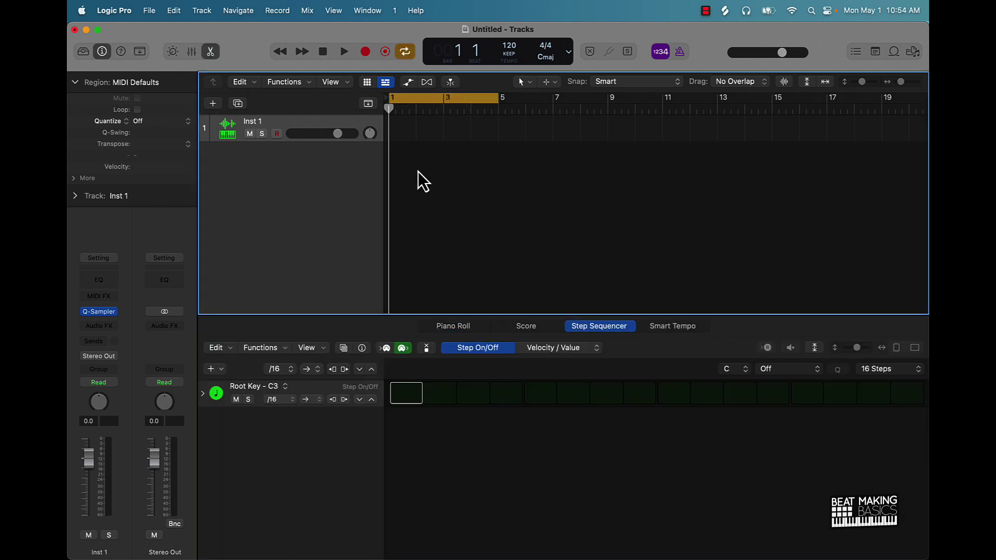
Step: Activate every other step of the 16-step Root Key - C3 row, starting from step 1
left_click(406, 394)
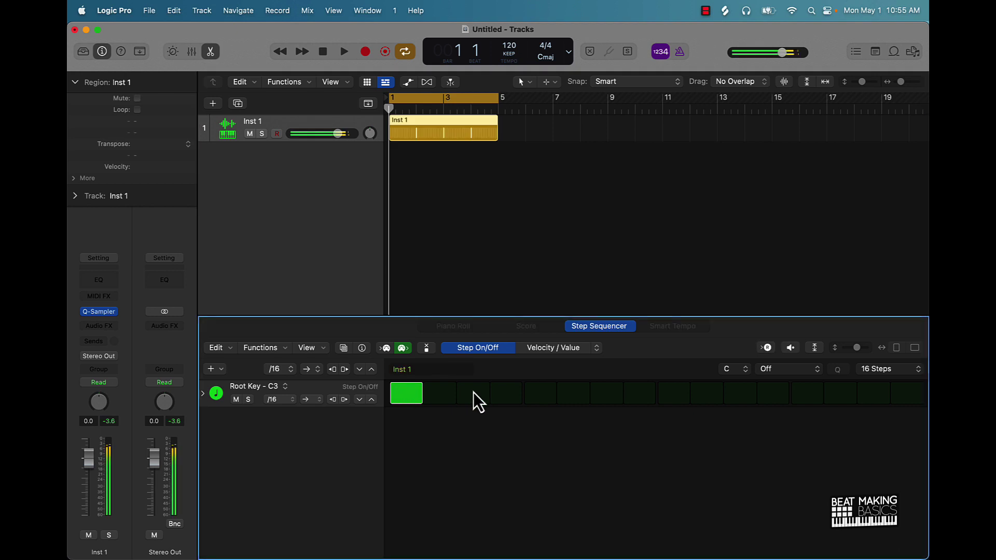
left_click(473, 393)
left_click(573, 393)
left_click(557, 396)
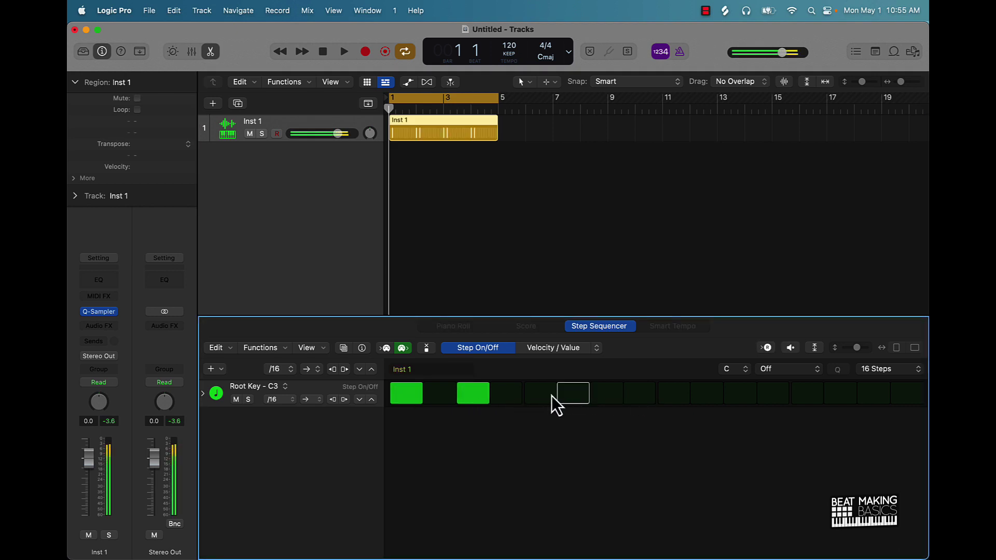
left_click(551, 396)
left_click(607, 394)
left_click(674, 393)
left_click(740, 394)
left_click(808, 393)
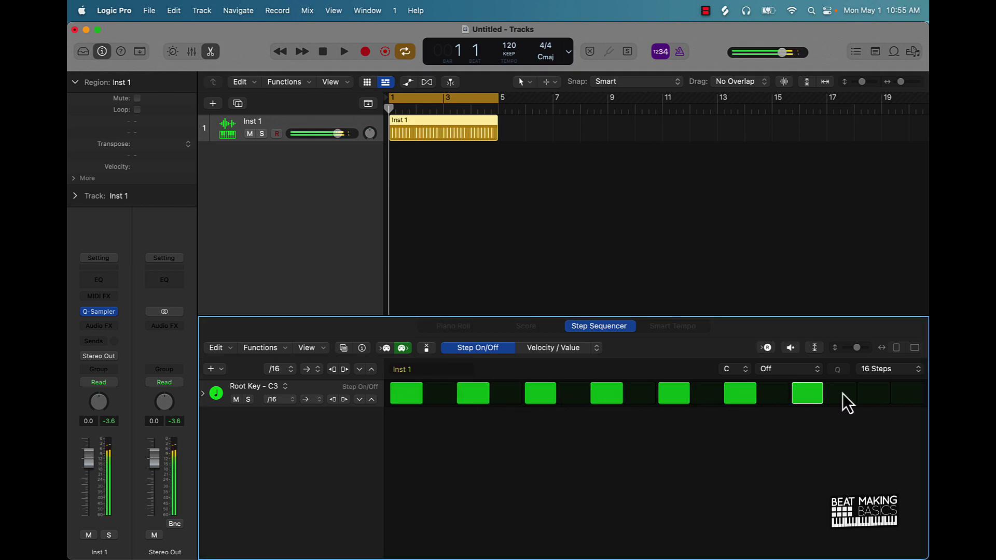
Step: Set the pattern length to 64 steps and check the second half of the pattern before returning to the first
left_click(883, 369)
left_click(890, 434)
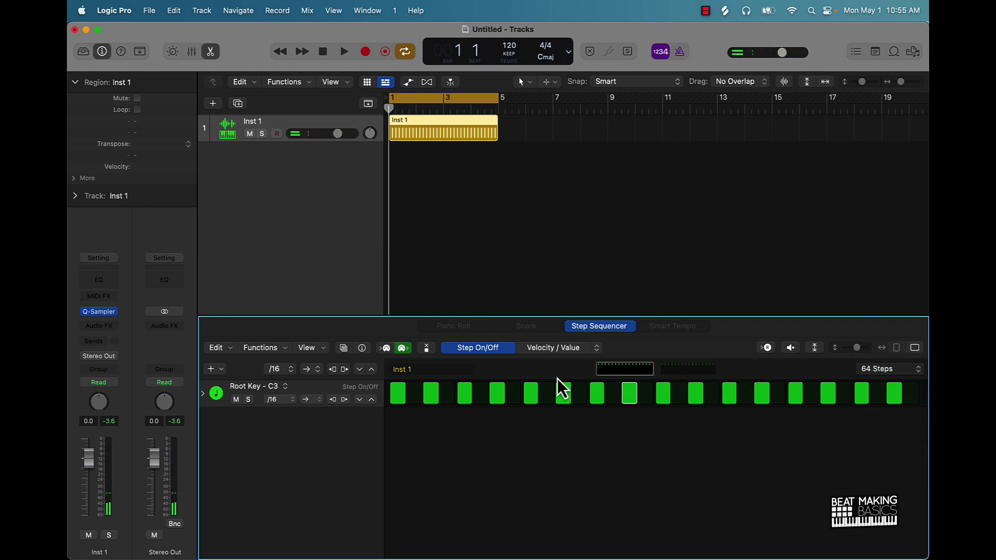
left_click(877, 368)
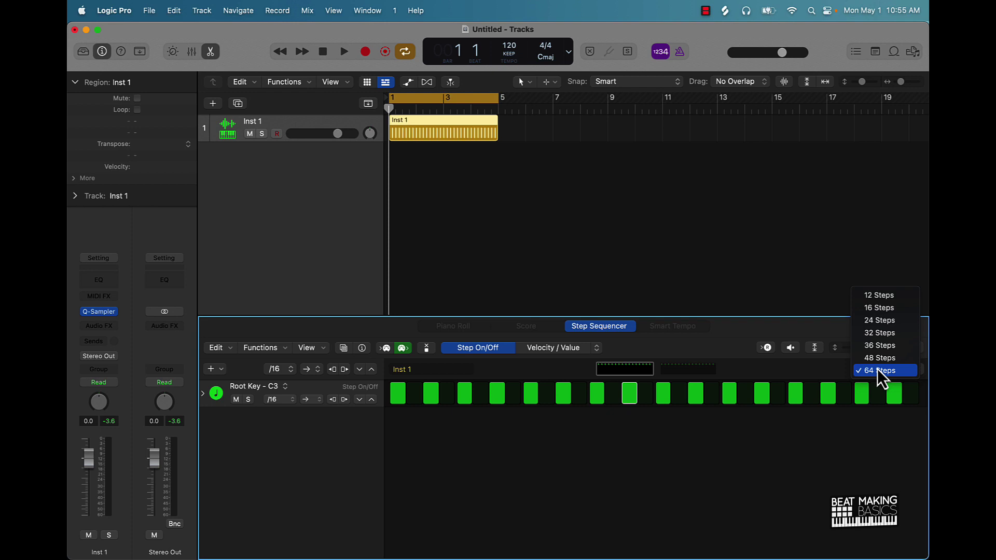
left_click(684, 368)
left_click(678, 369)
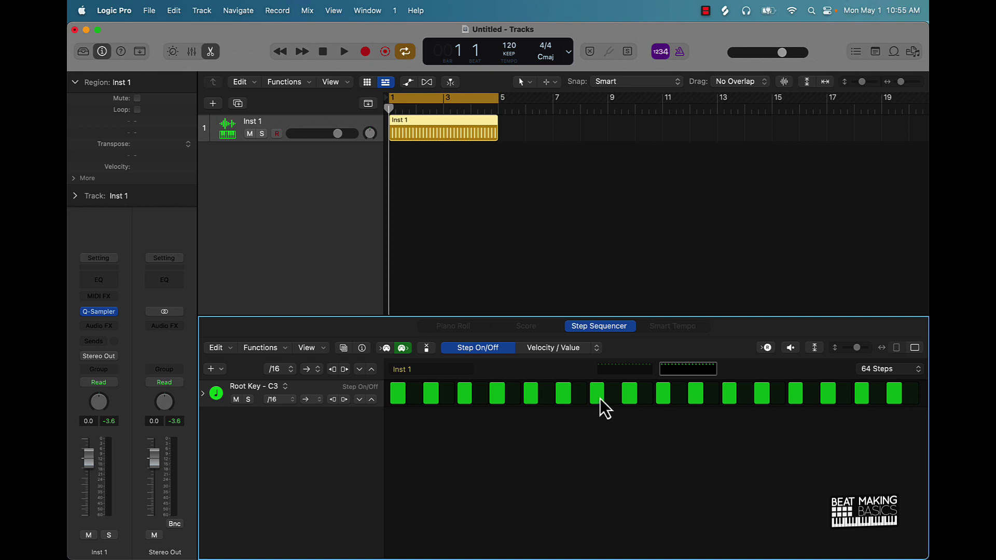
left_click(615, 369)
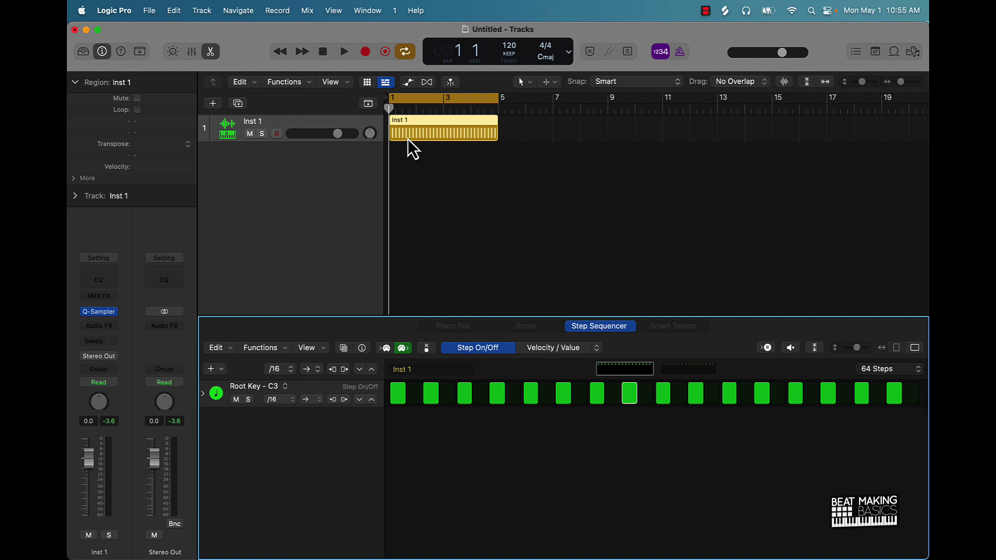
Step: Play back the hi-hat pattern and add extra hits on steps 10 and 12
key("space")
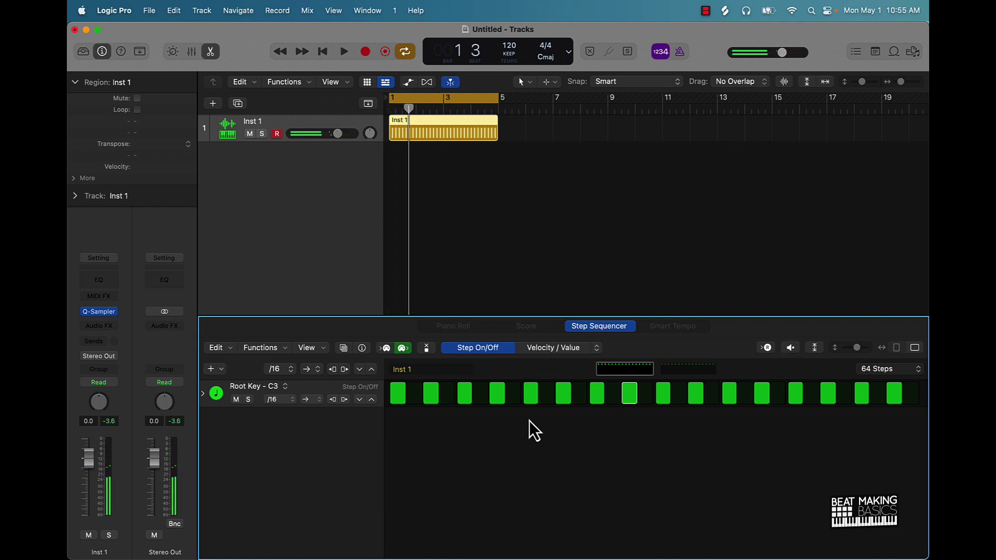
left_click(545, 399)
key("space")
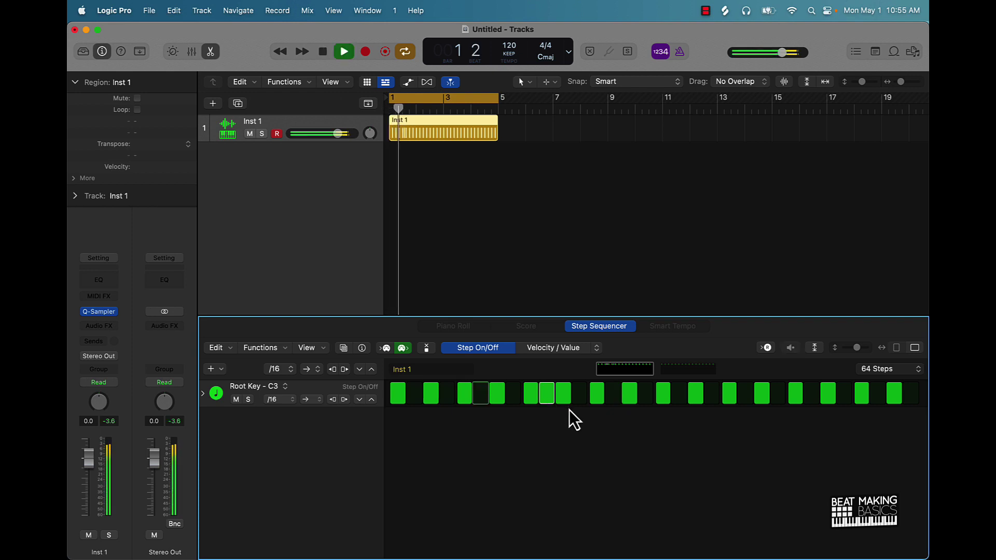
key("space")
left_click(578, 393)
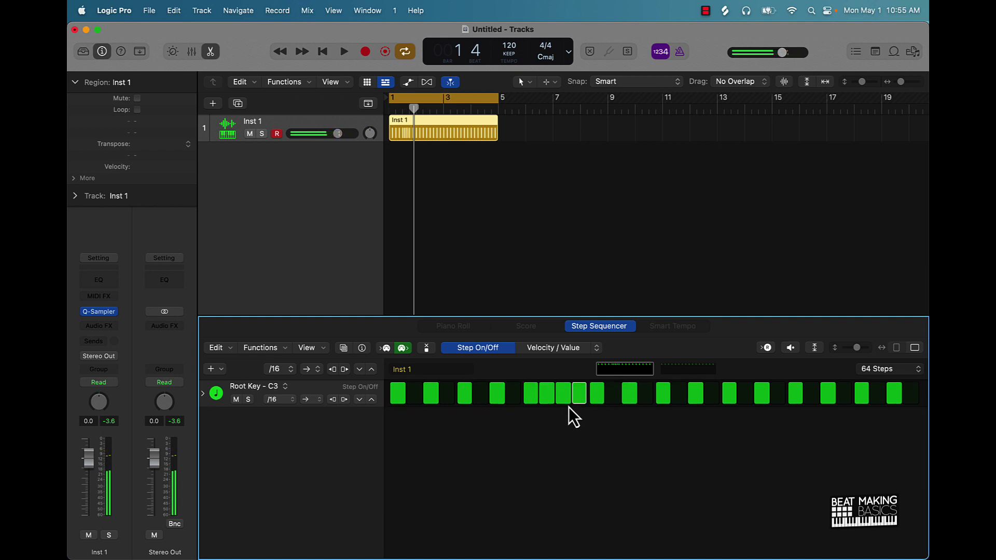
Step: Expand the Root Key - C3 row and change its Tie subrow to Note Repeat and its Gate subrow to Note
left_click(203, 393)
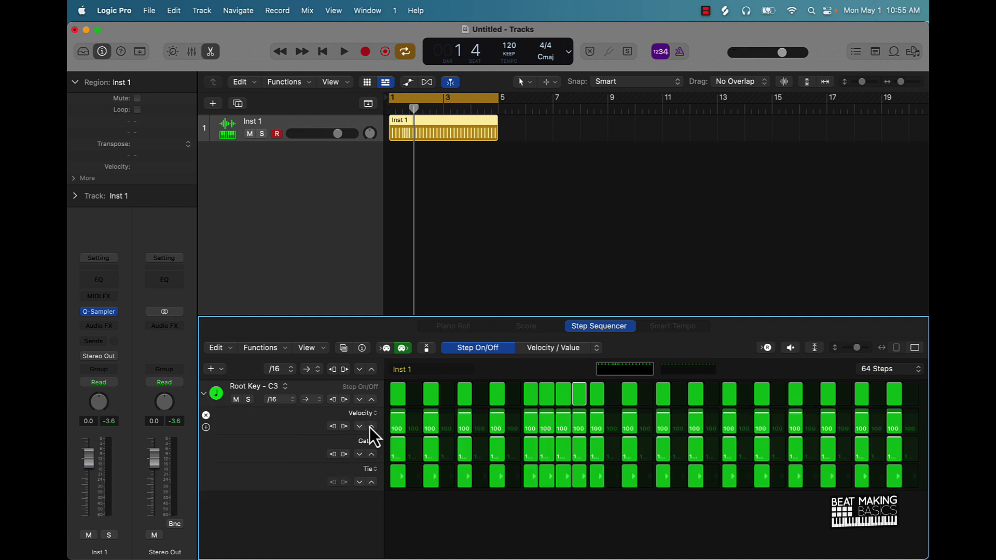
left_click(370, 469)
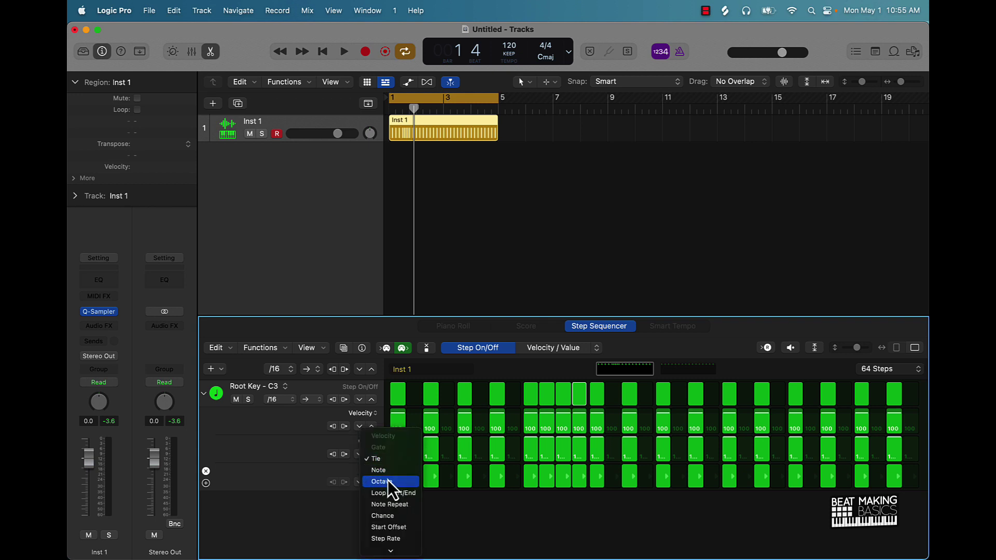
left_click(396, 502)
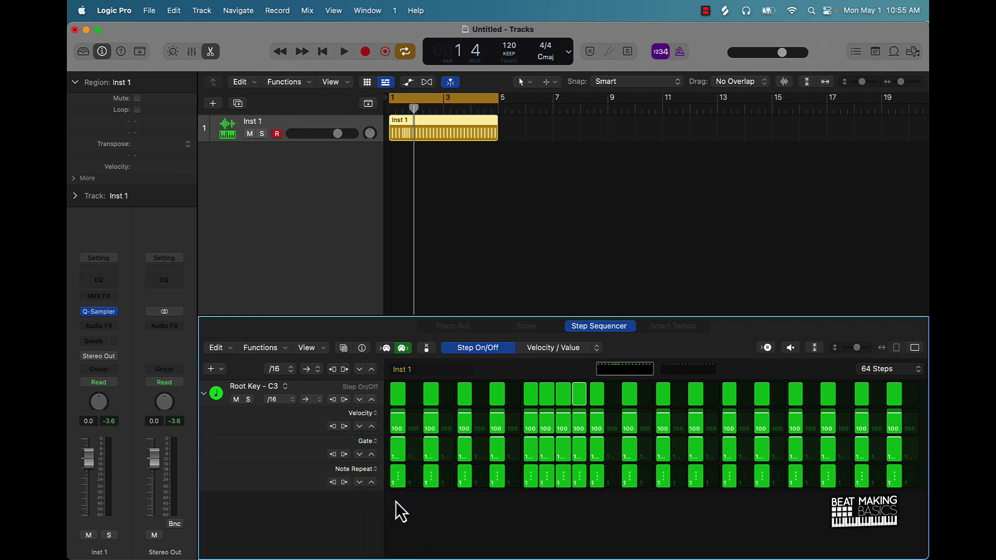
left_click(369, 441)
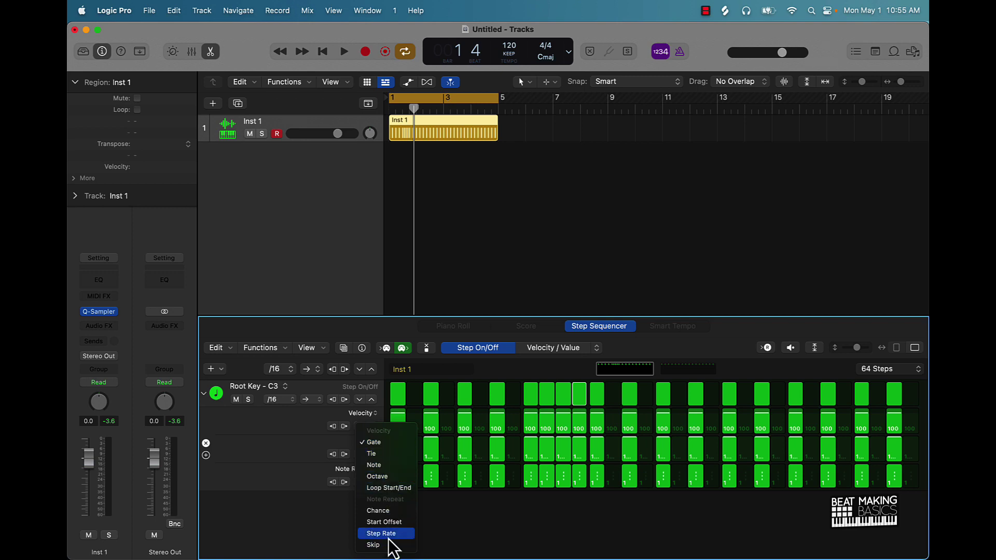
left_click(384, 466)
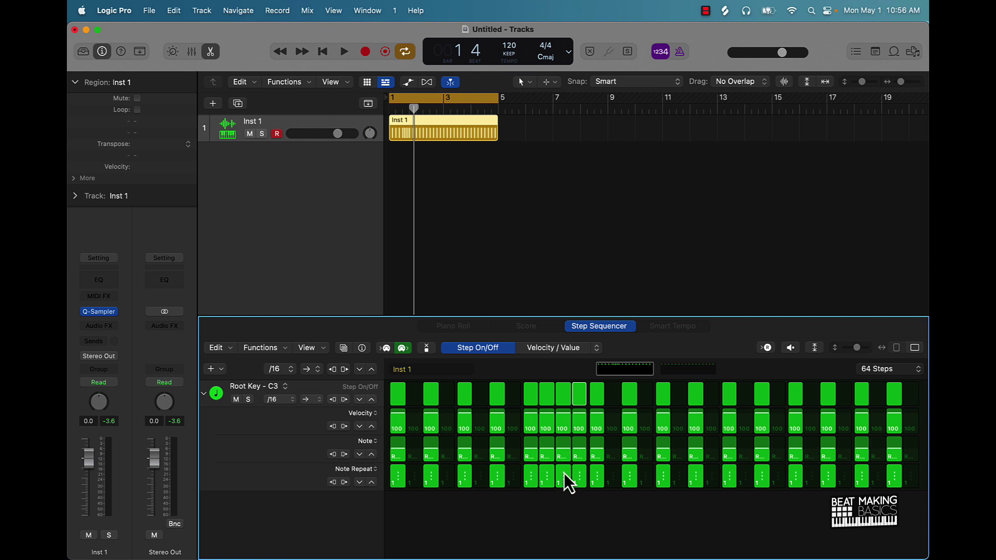
Step: Set note repeats of 2 and 3 on steps 11 and 12, and ramp the velocities of steps 9 to 12 through 41, 62, 75 and 89
mouse_move(562, 488)
left_mouse_down()
mouse_move(562, 472)
mouse_move(562, 486)
mouse_move(579, 483)
left_mouse_up()
left_click_drag(523, 431, 581, 418)
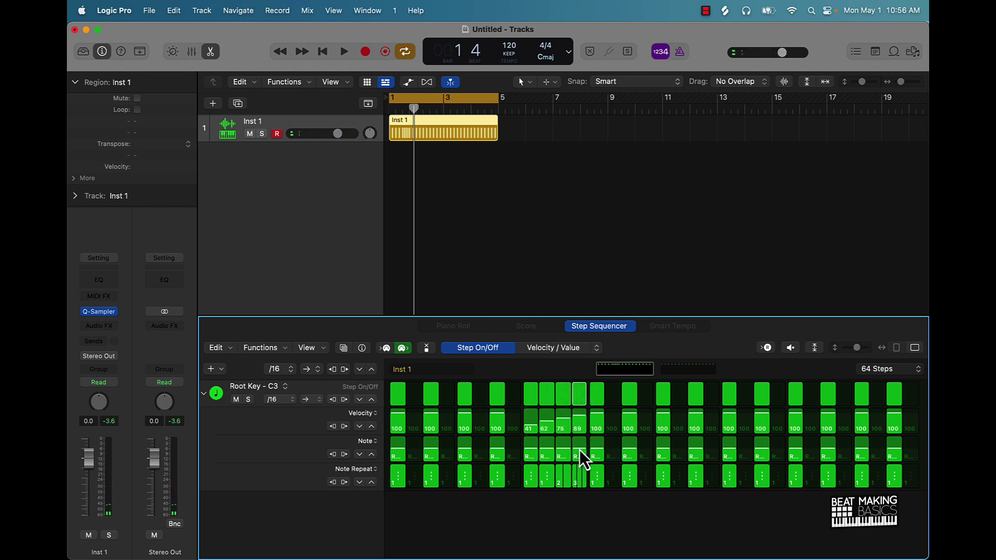
Step: Set the notes of steps 11 and 12 to D3 and play back the hi-hat roll
left_click_drag(580, 450, 568, 450)
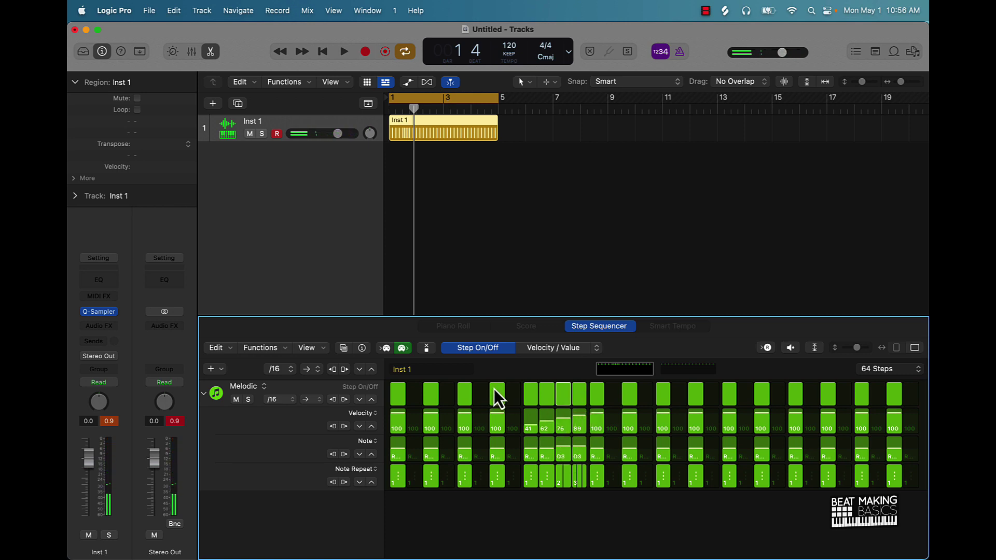
key("space")
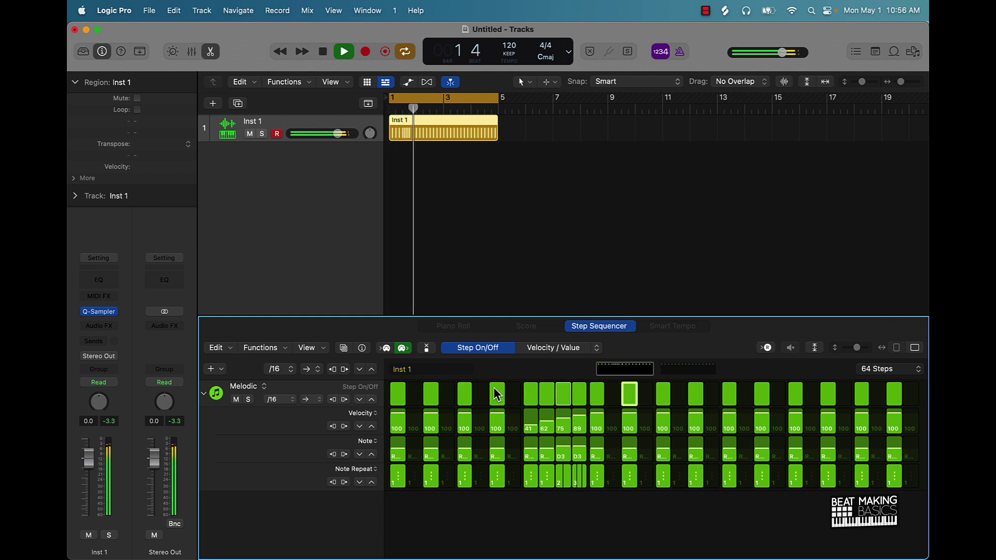
key("space")
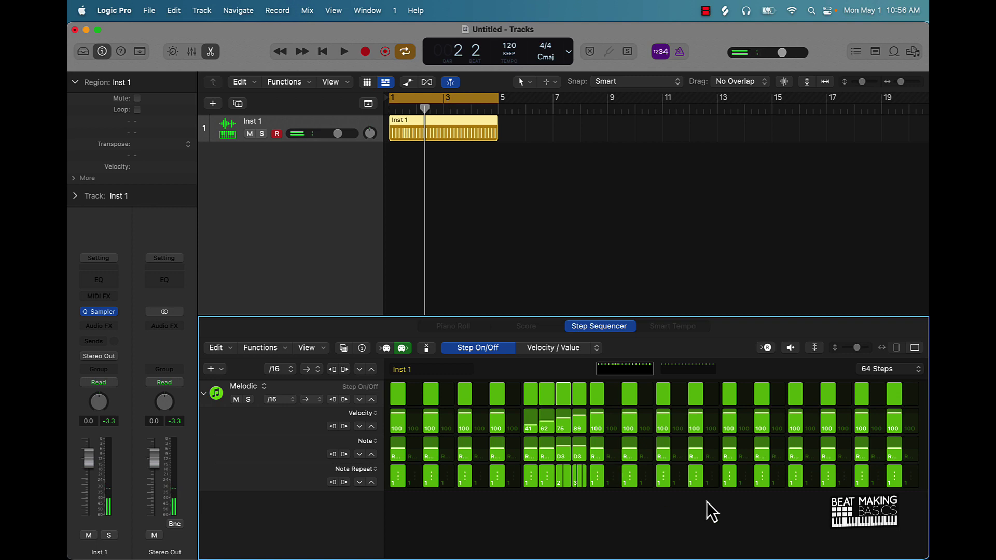
Step: In the pattern's second half, add hits on steps 42 and 44 and set note repeats of 3, 3 and 4 on steps 42 to 44
left_click(679, 368)
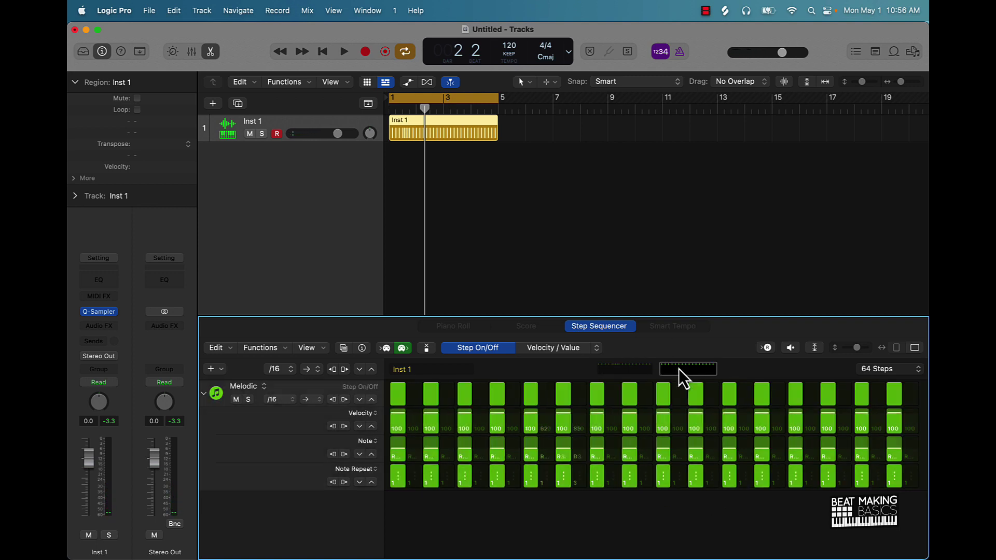
left_click(552, 396)
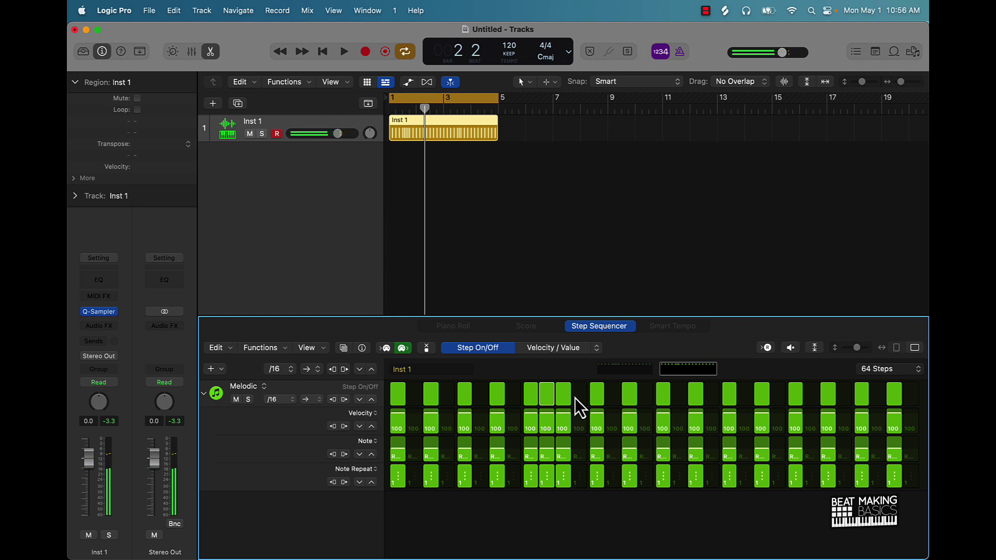
left_click(575, 397)
left_click_drag(546, 485, 576, 480)
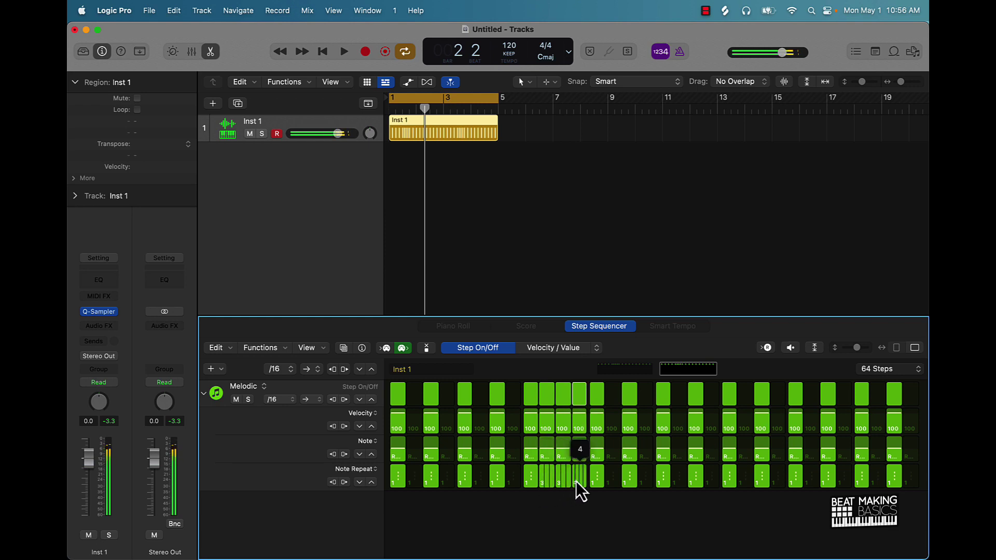
Step: Set the notes of steps 41 and 42 to B2 and step 44 to C#3, ramp steps 41 to 44 up to velocity 80, and play back
left_click(534, 453)
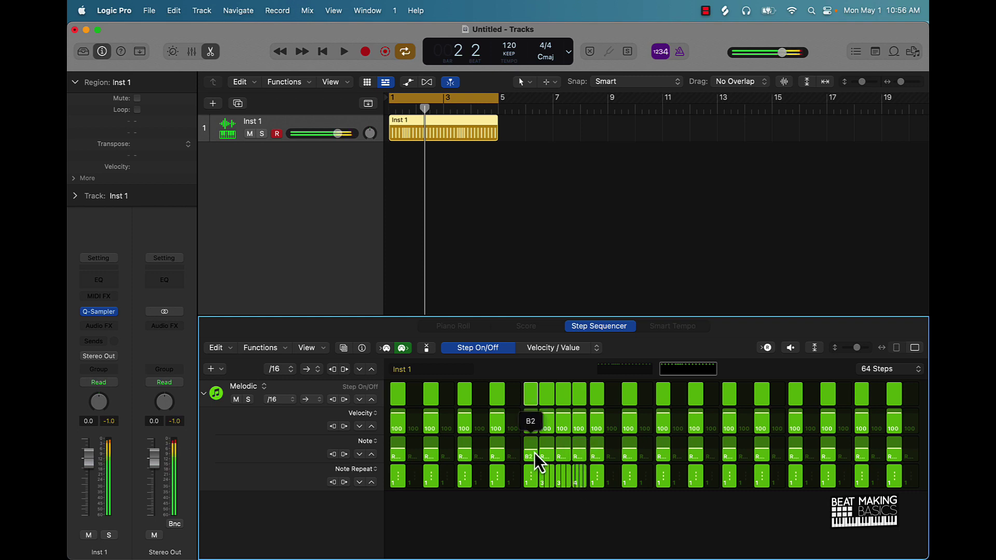
left_click(543, 451)
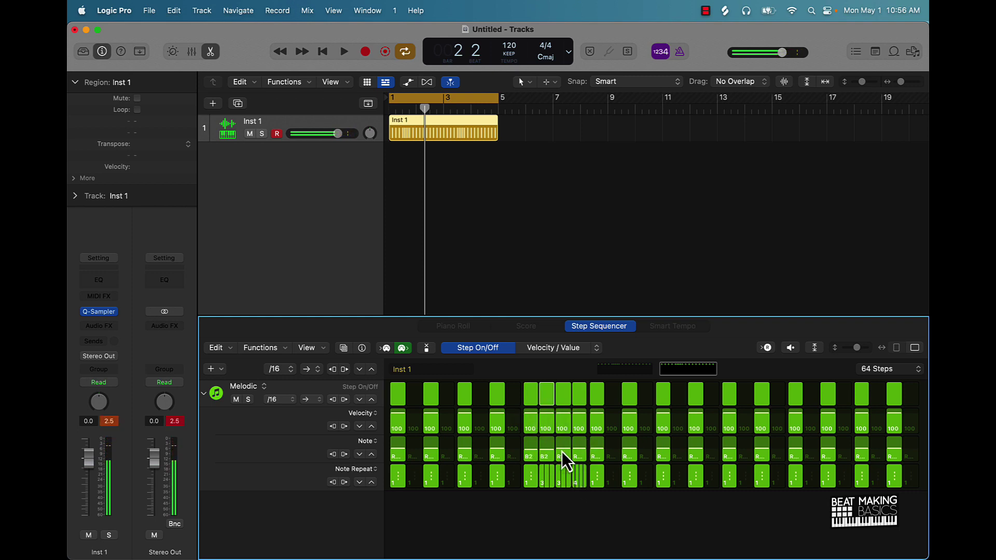
left_click_drag(580, 451, 580, 450)
left_click_drag(531, 430, 583, 419)
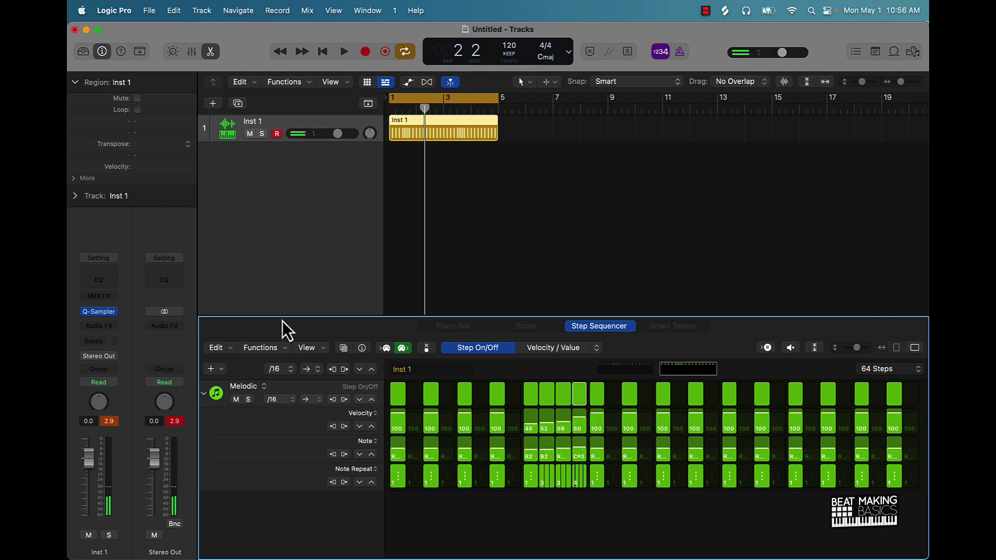
double_click(444, 107)
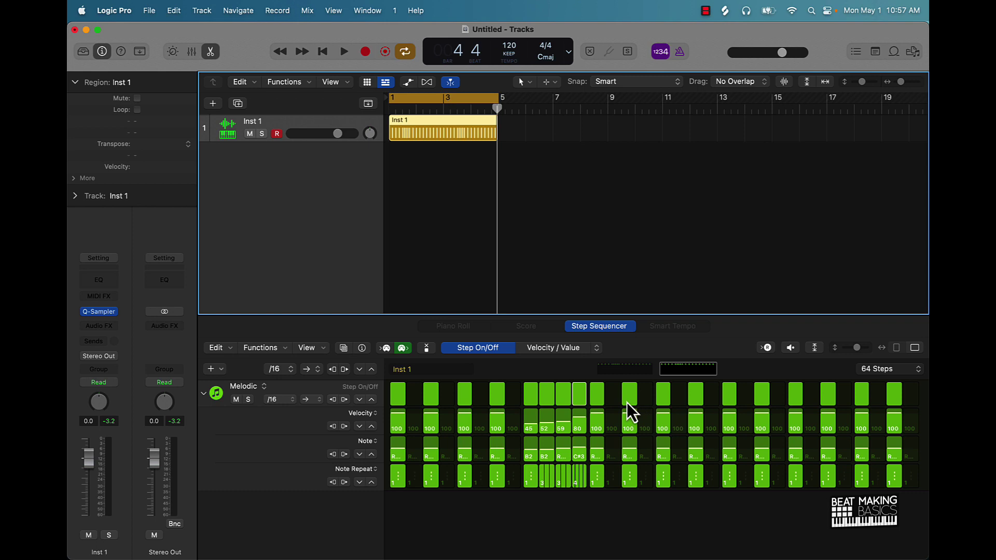
Step: Convert the Inst 1 pattern region to a MIDI region and inspect its hi-hat roll notes in the Piano Roll
right_click(438, 136)
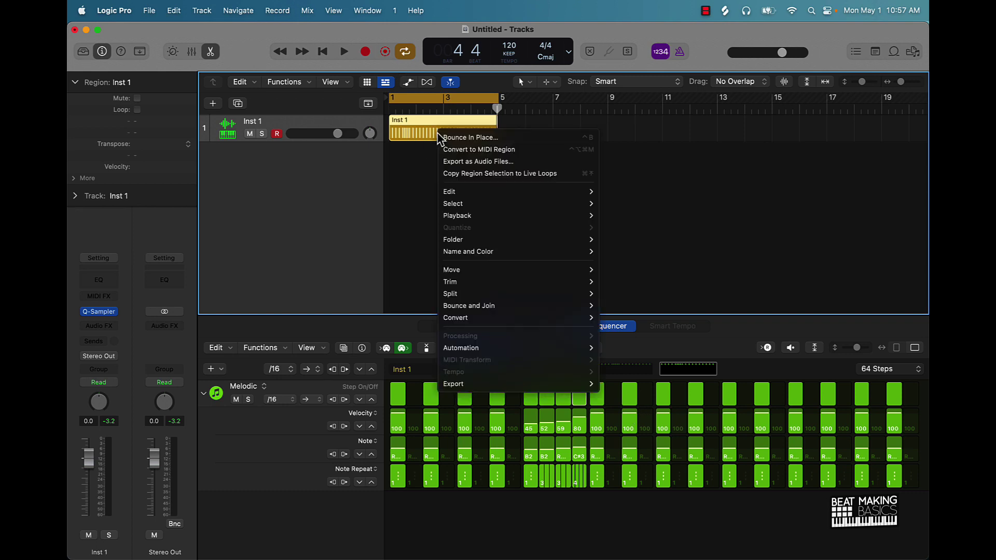
left_click(461, 149)
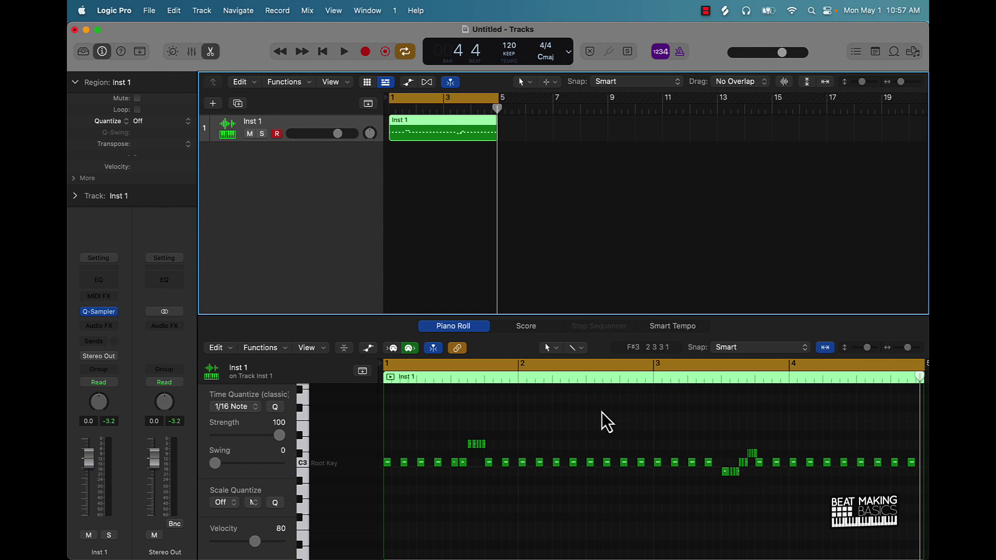
scroll(618, 410, "right", 5)
scroll(591, 406, "up", 6)
scroll(570, 417, "left", 5)
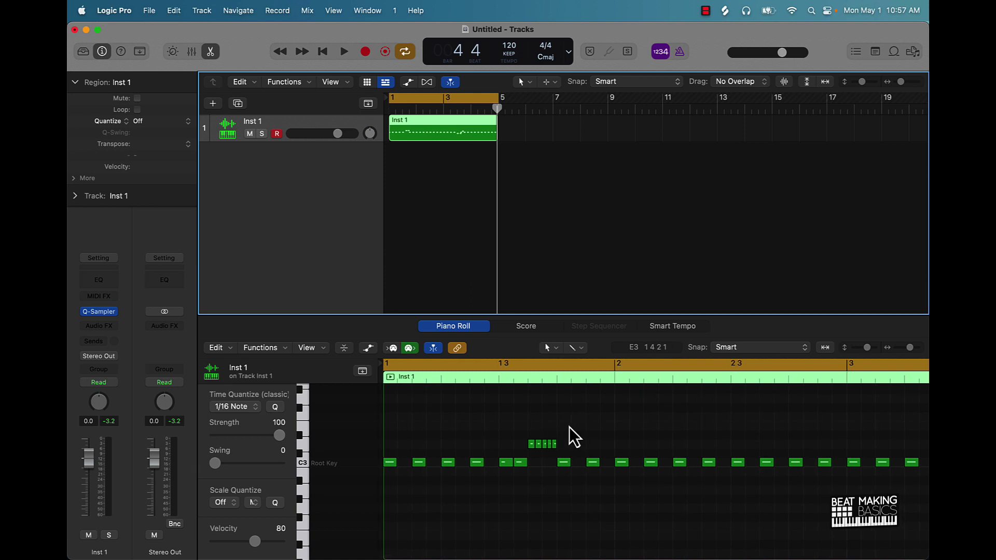
Step: Delete the converted Inst 1 MIDI region from the track
left_click(418, 146)
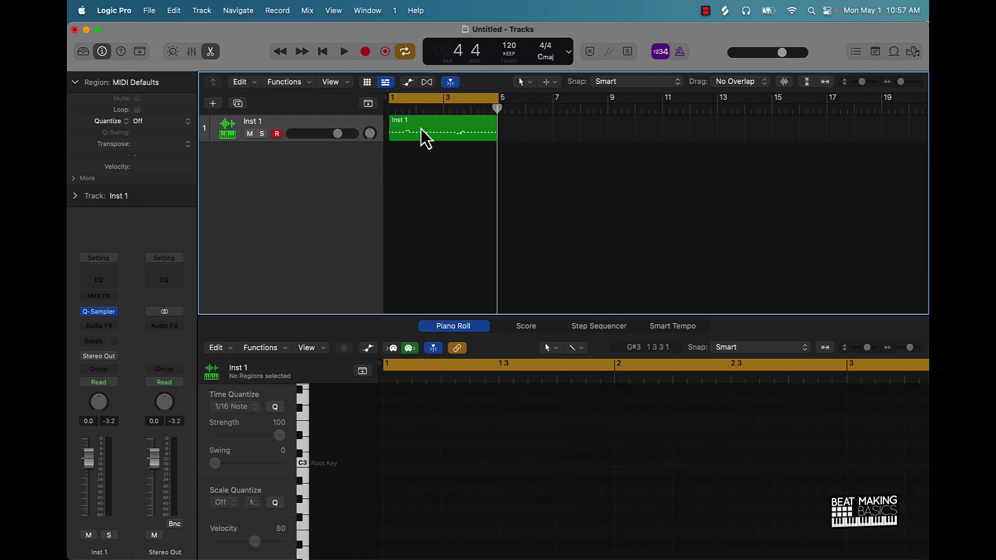
left_click(422, 129)
key("Delete")
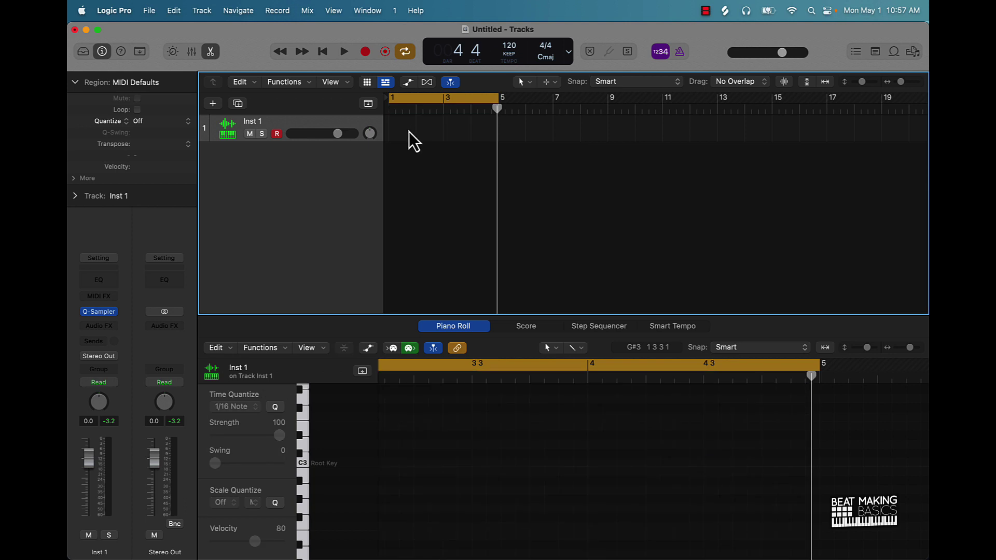
Step: Draw four consecutive 1/16 C3 notes from the start of bar 1 in the Piano Roll and play them back
scroll(492, 439, "left", 5)
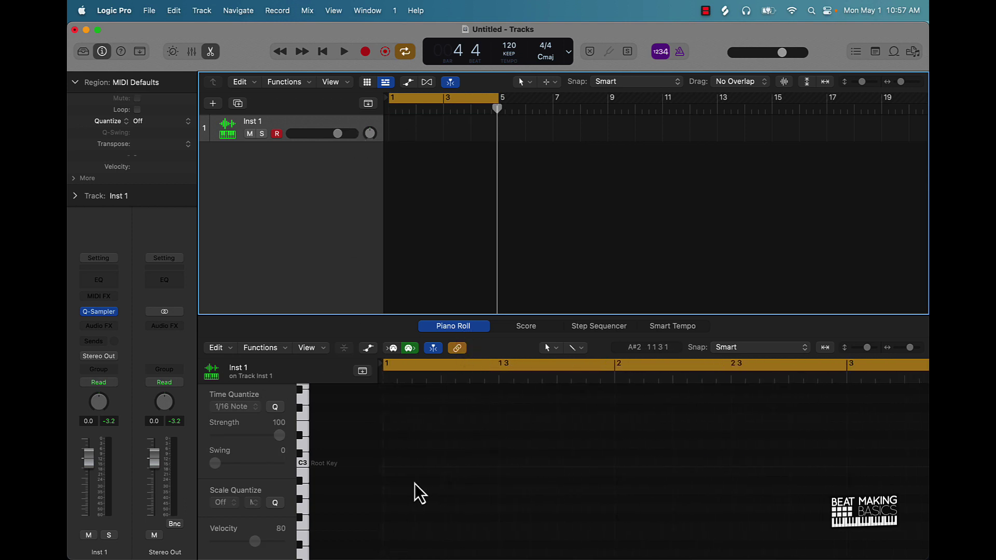
left_click(390, 463)
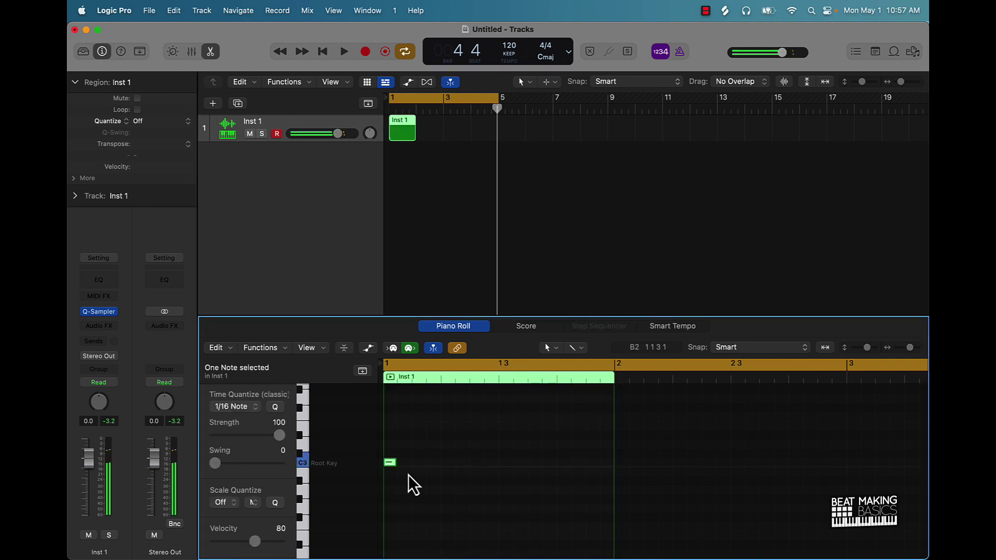
left_click_drag(394, 463, 393, 493)
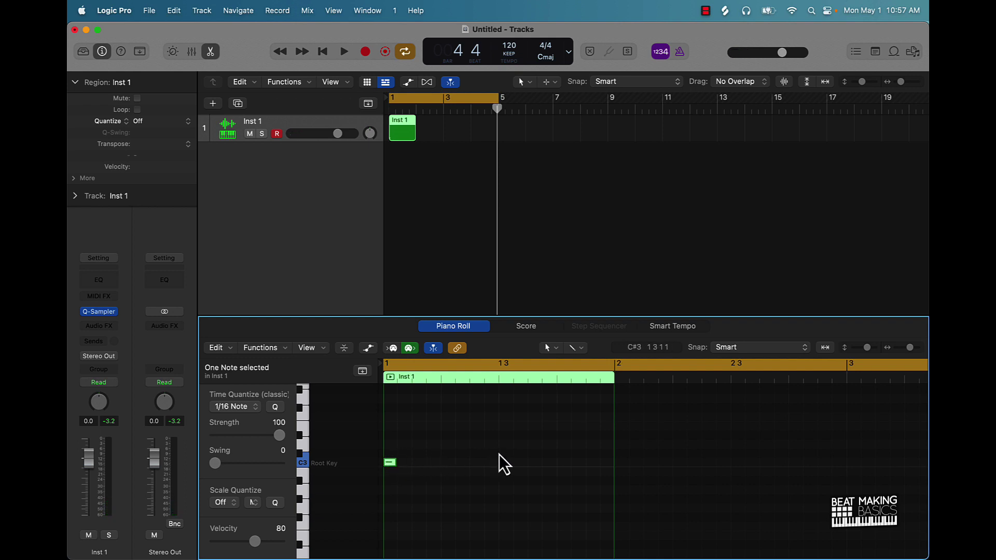
left_click(404, 462, "super")
left_click(419, 462, "super")
left_click(434, 462, "super")
key("space")
key("space")
Step: Shorten the four C3 notes to half length, copy them into the gaps to make eight 1/32 notes, and play the roll
left_click_drag(442, 459, 391, 474)
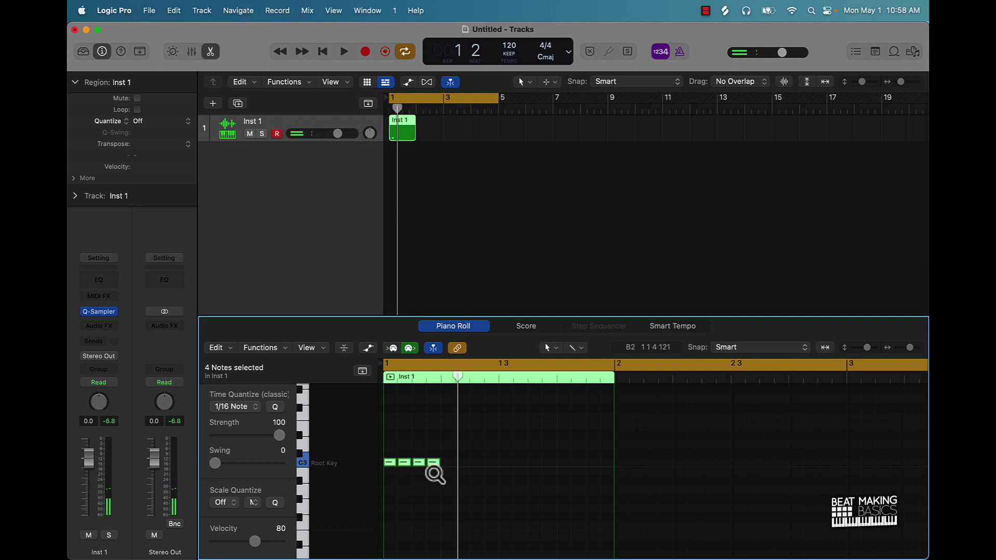
key("super+Right")
key("super+Right")
key("super+Right")
key("super+Right")
scroll(432, 472, "left", 3)
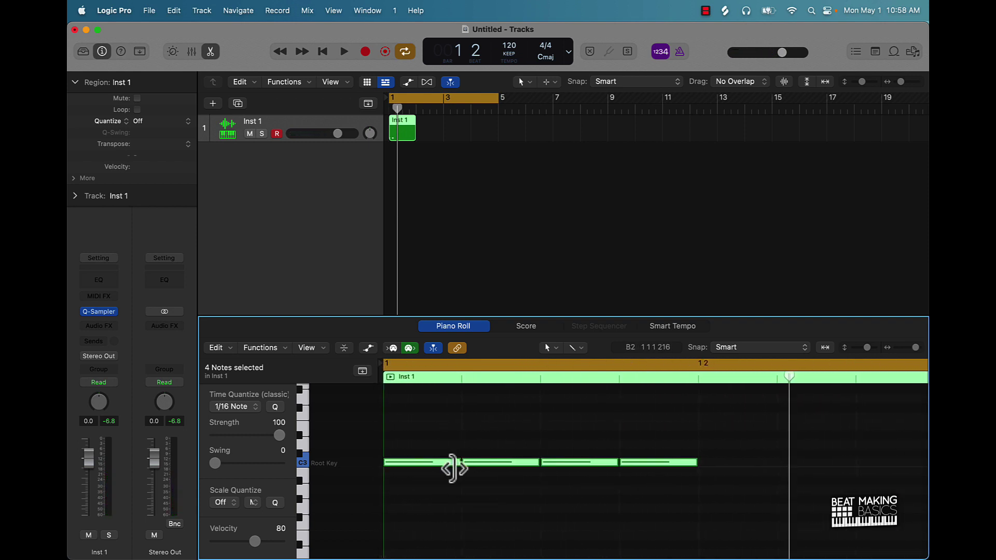
left_click_drag(459, 463, 436, 478)
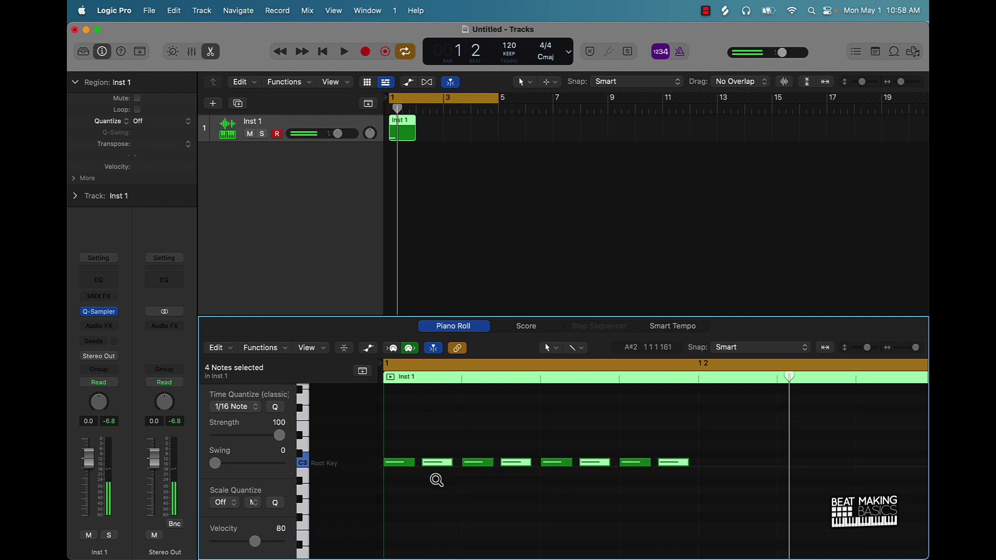
left_click(434, 480)
key("space")
key("space")
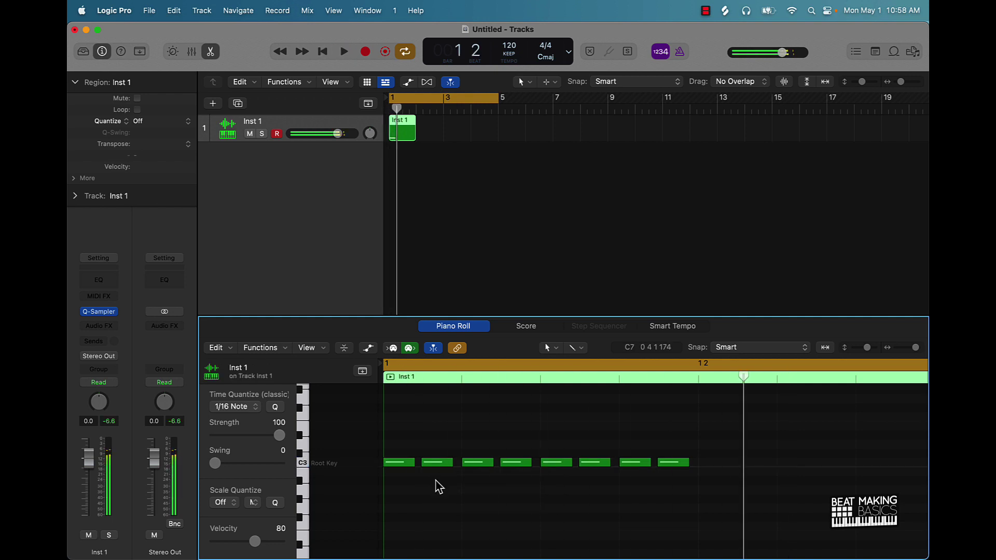
Step: Show the Note Velocity lane for all eight notes and draw a velocity ramp rising from the first note to the last
left_click_drag(706, 441, 334, 485)
left_click(368, 347)
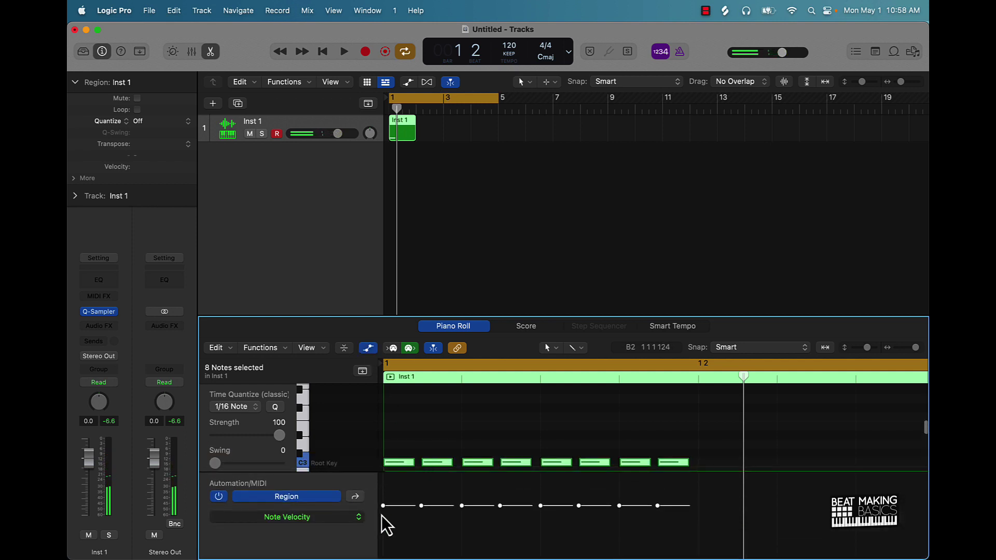
left_click_drag(382, 513, 300, 550)
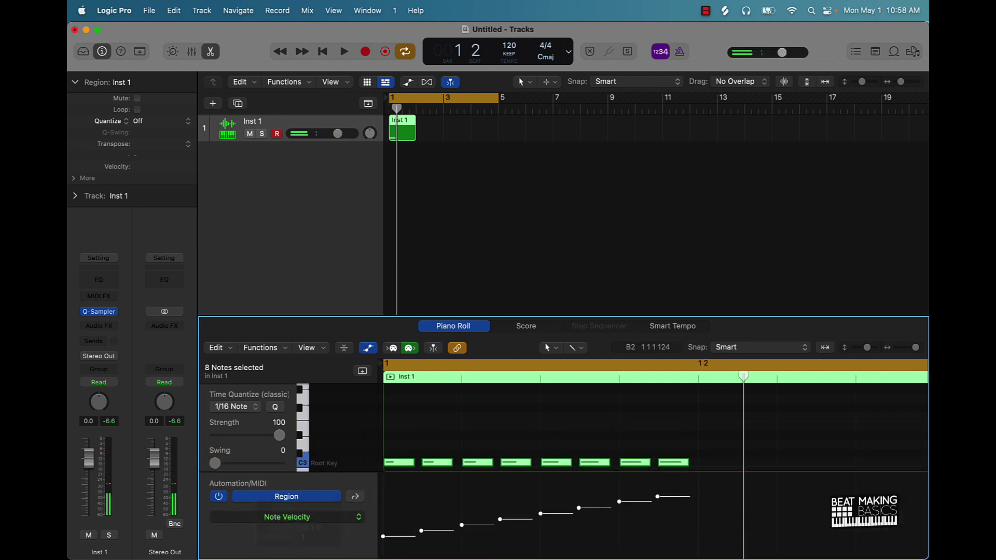
left_click(553, 416)
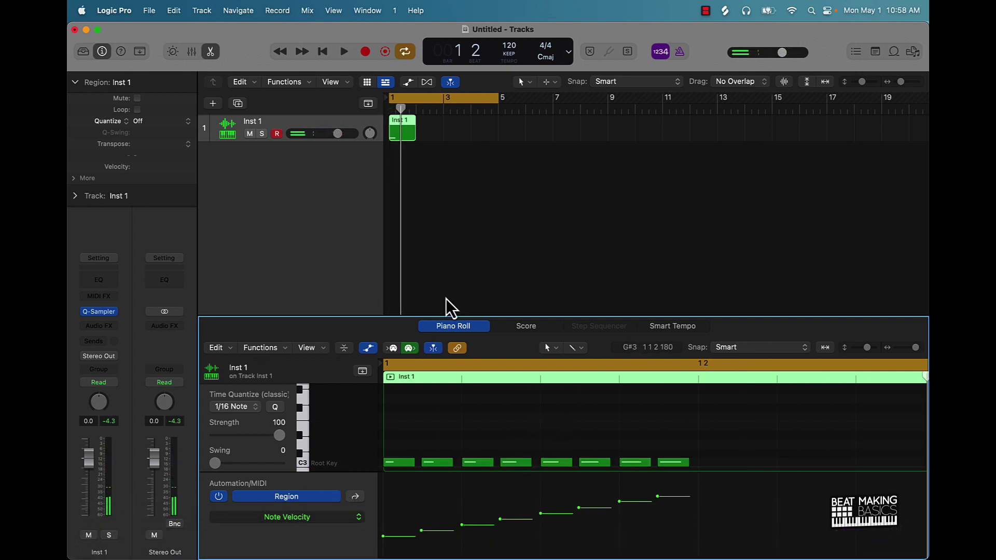
Step: Create a new Quick Sampler (Single Sample) software instrument track and delete the Inst 1 track with its region
left_click(423, 164)
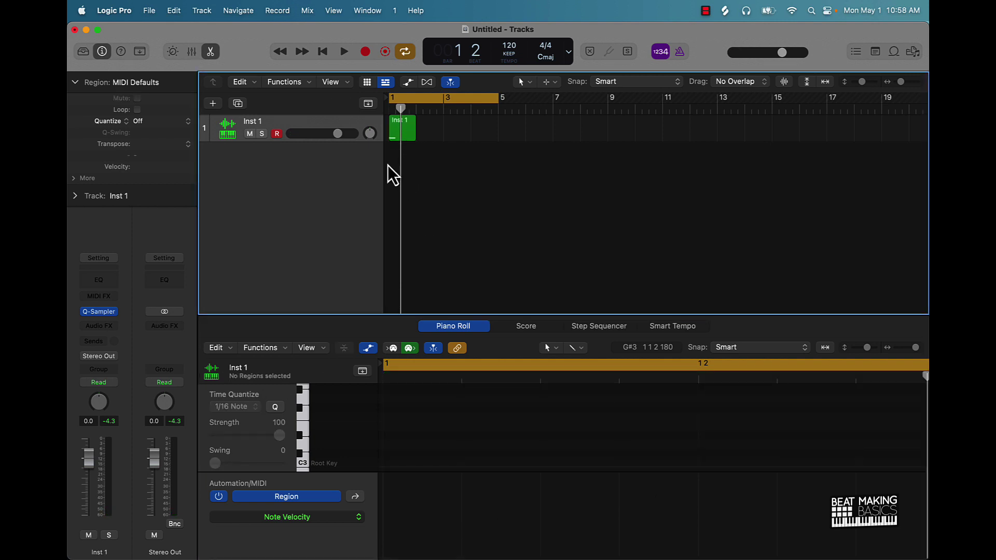
left_click(213, 103)
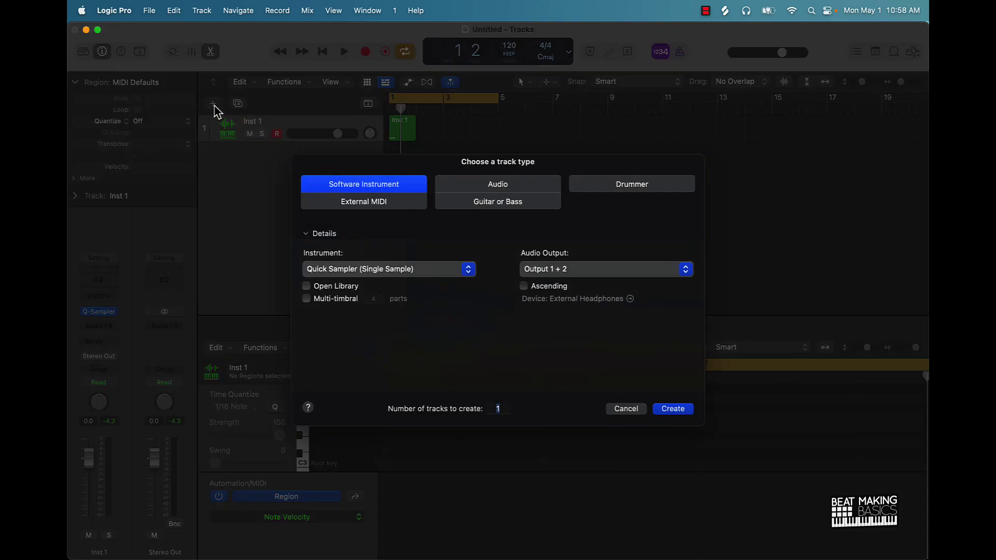
left_click(673, 410)
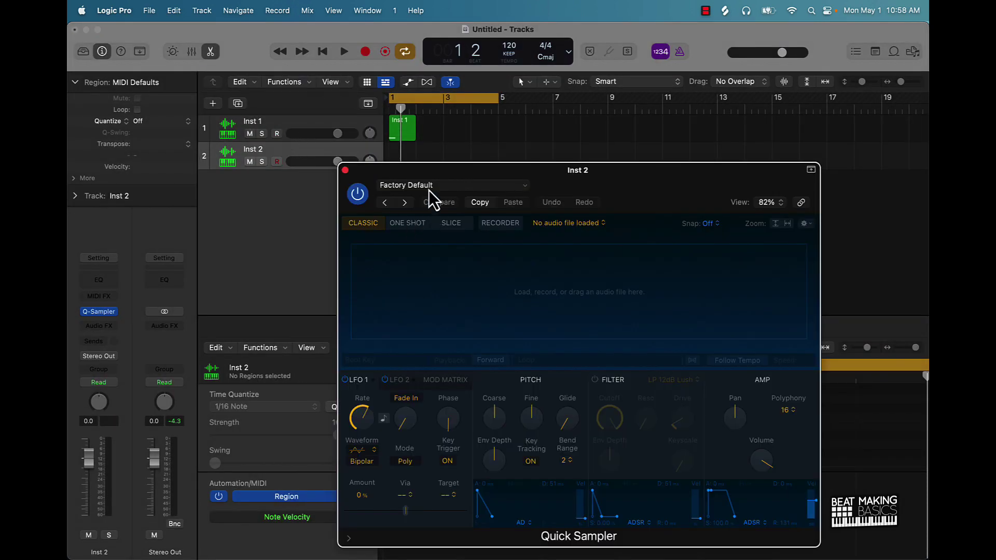
left_click(266, 120)
key("Delete")
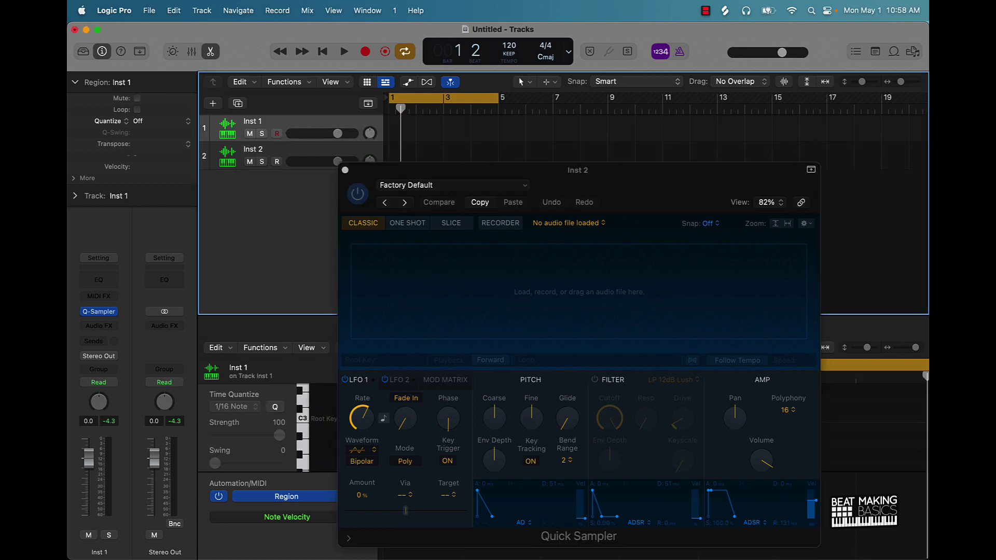
key("super+BackSpace")
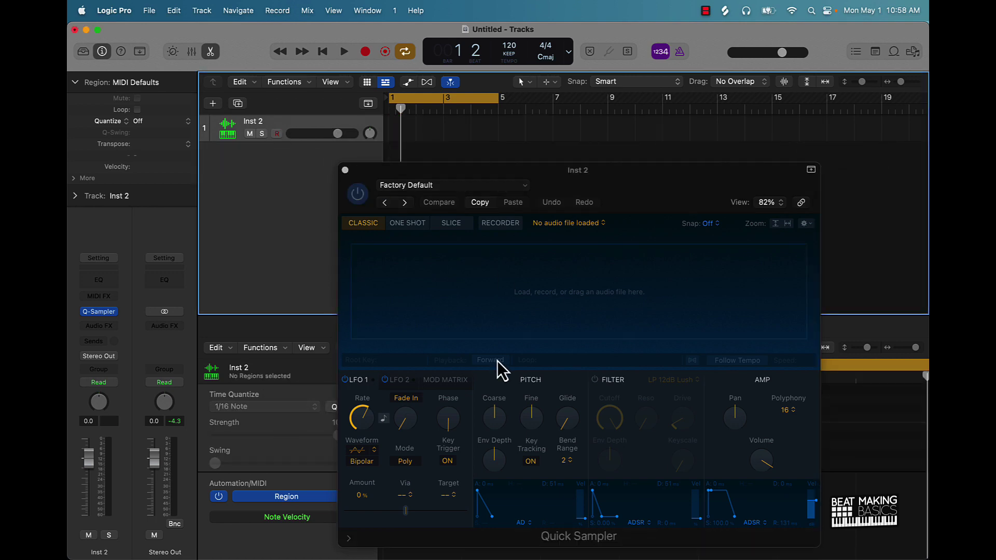
Step: Switch to Splice and load AU_FS_100_acoustic_guitar_loop_clean_Emin.wav into the Quick Sampler of Inst 2
left_click(484, 553)
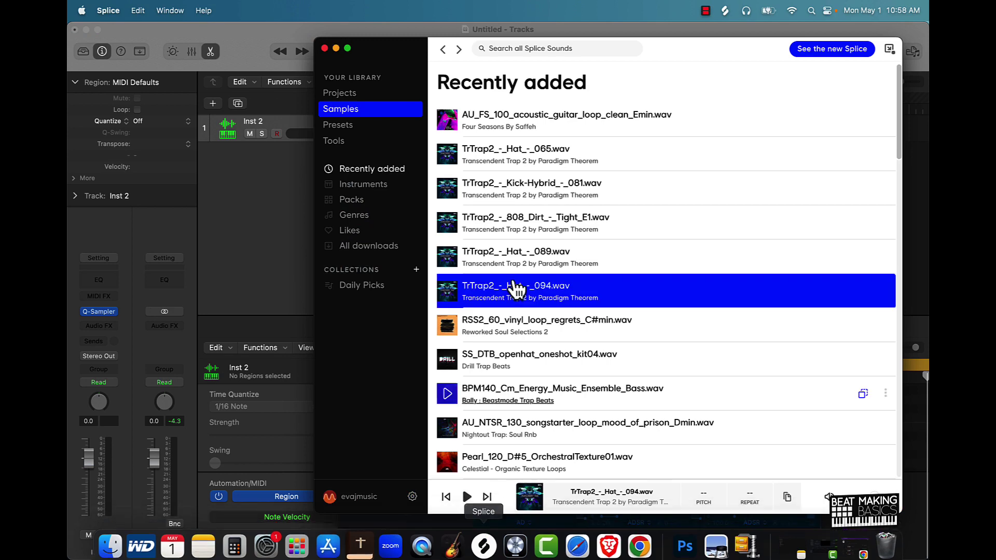
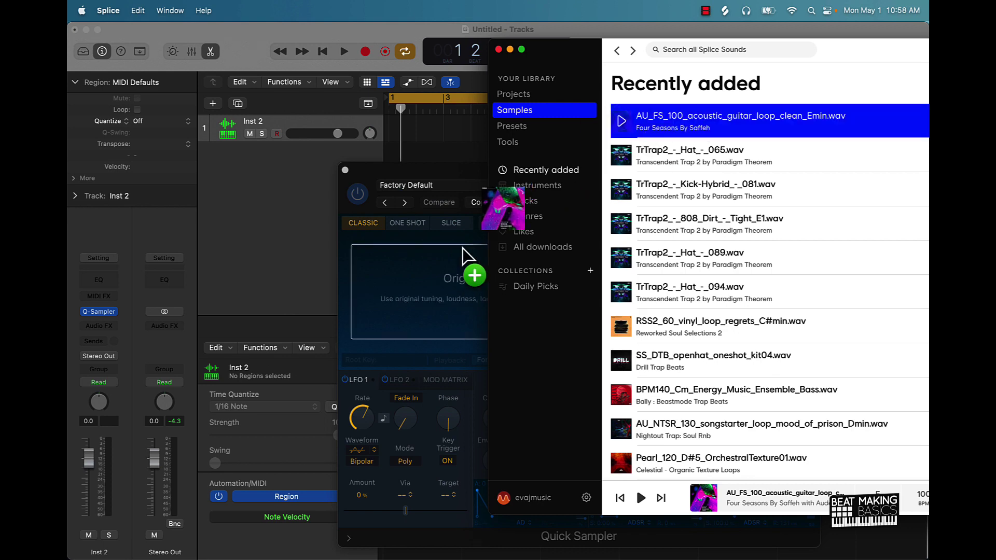
left_click(324, 272)
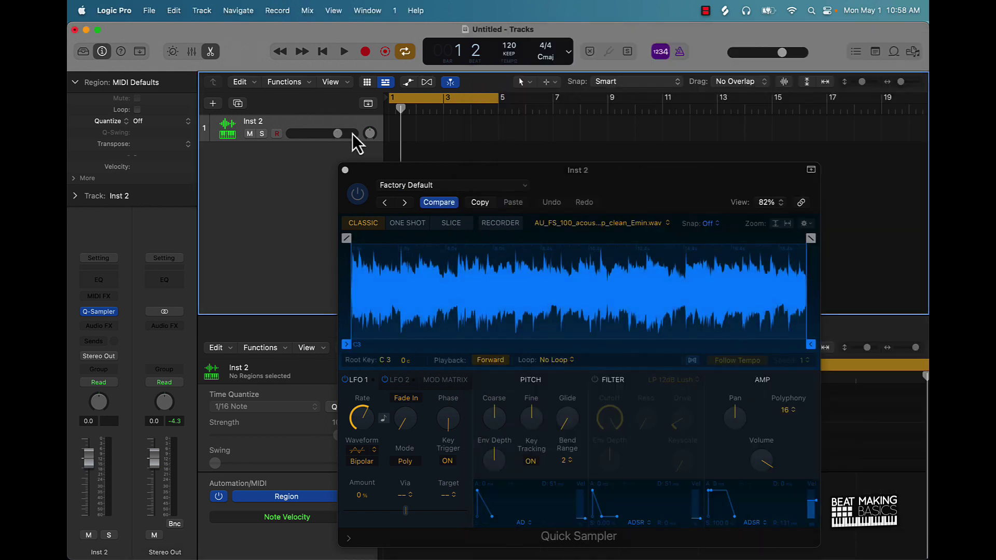
Step: Record a short C3 take of the guitar sample on Inst 2 from bar 1 using Musical Typing
key("Return")
key("r")
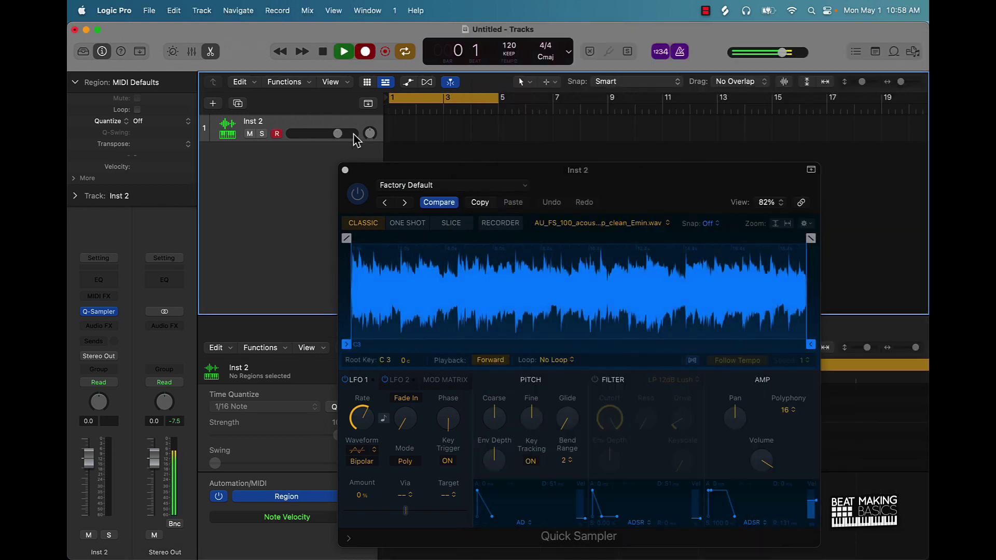
key("super+k")
key("k")
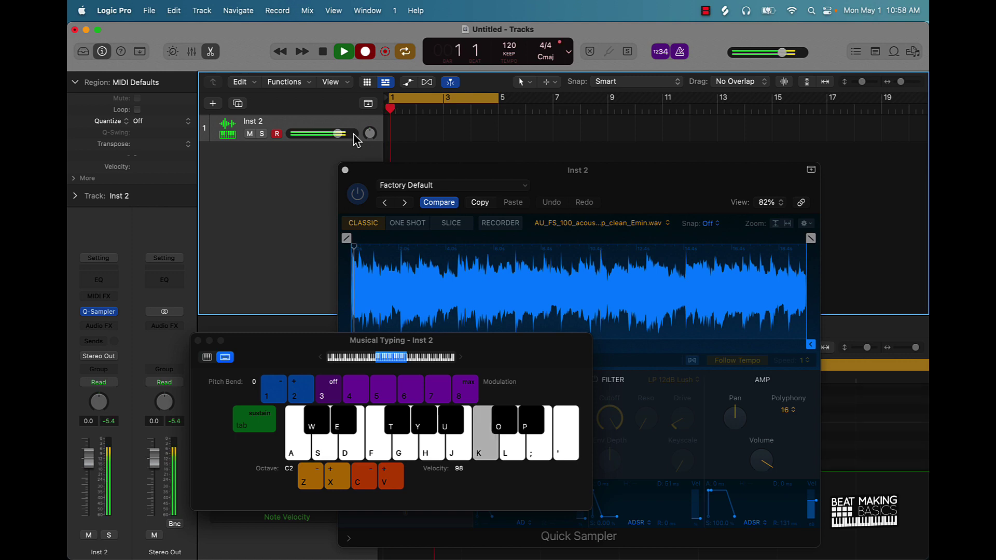
key("space")
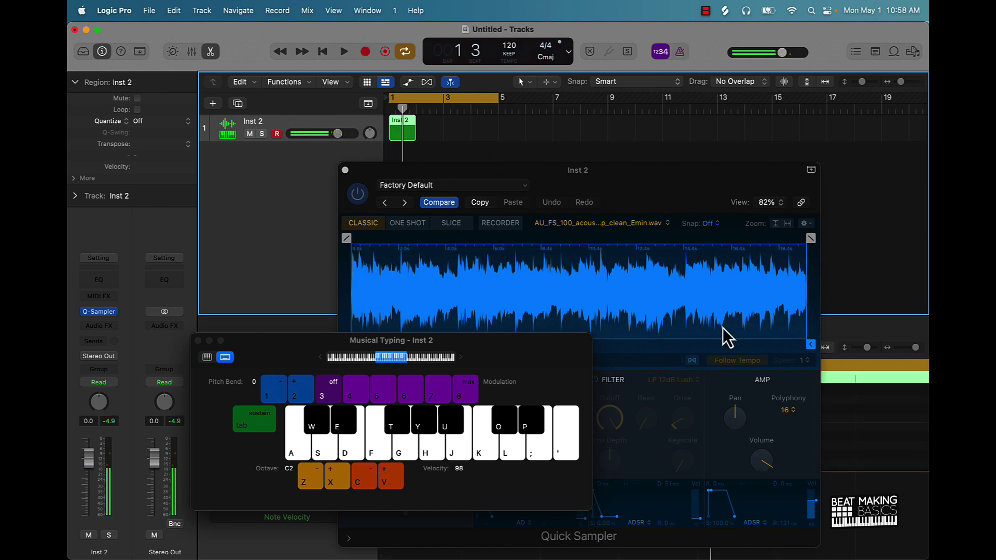
Step: Enable Flex mode with Follow Tempo for the guitar sample in Quick Sampler and delete the short recorded Inst 2 region
left_click(686, 360)
left_click(689, 360)
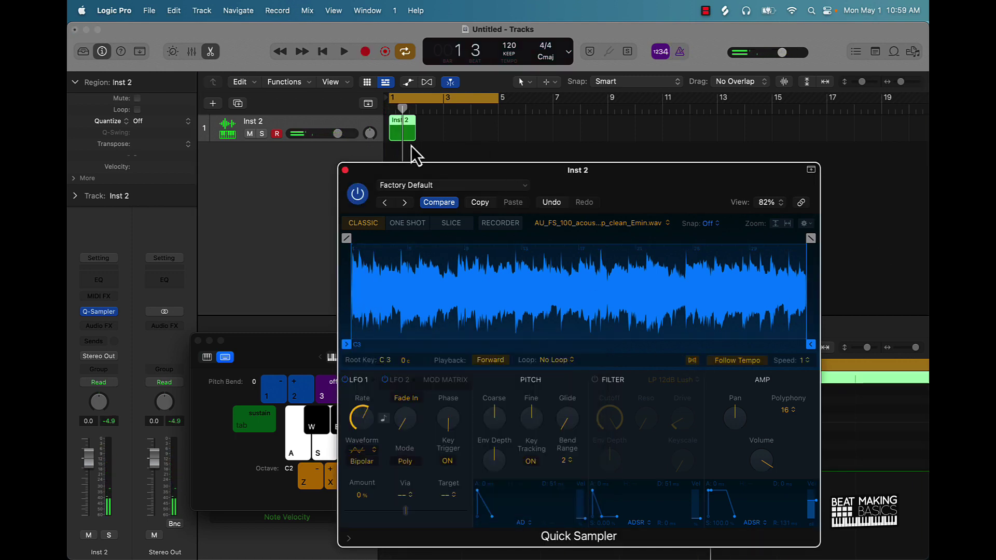
left_click(398, 134)
key("Delete")
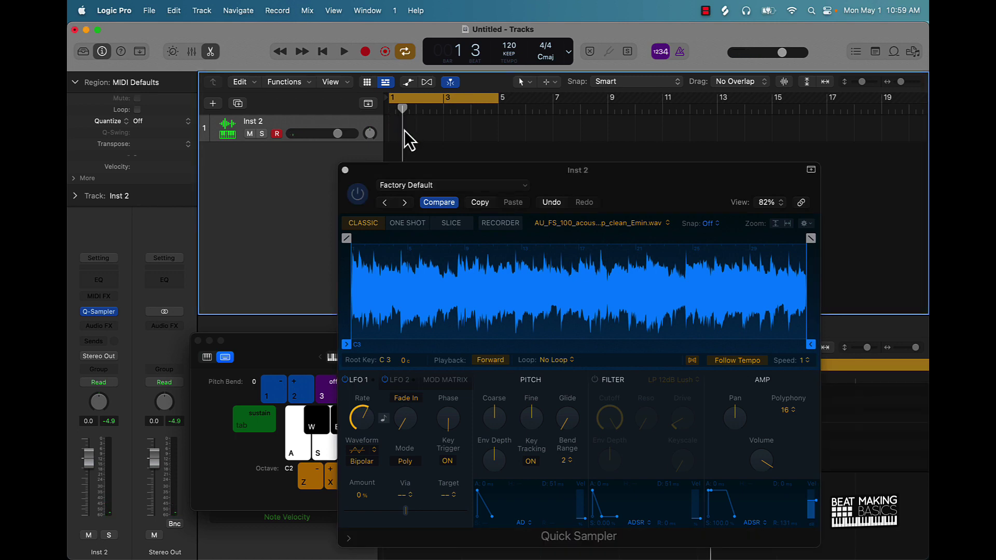
Step: Record a held C3 note on Inst 2 through bars 1 to 4 using Musical Typing
key("r")
key("super+k")
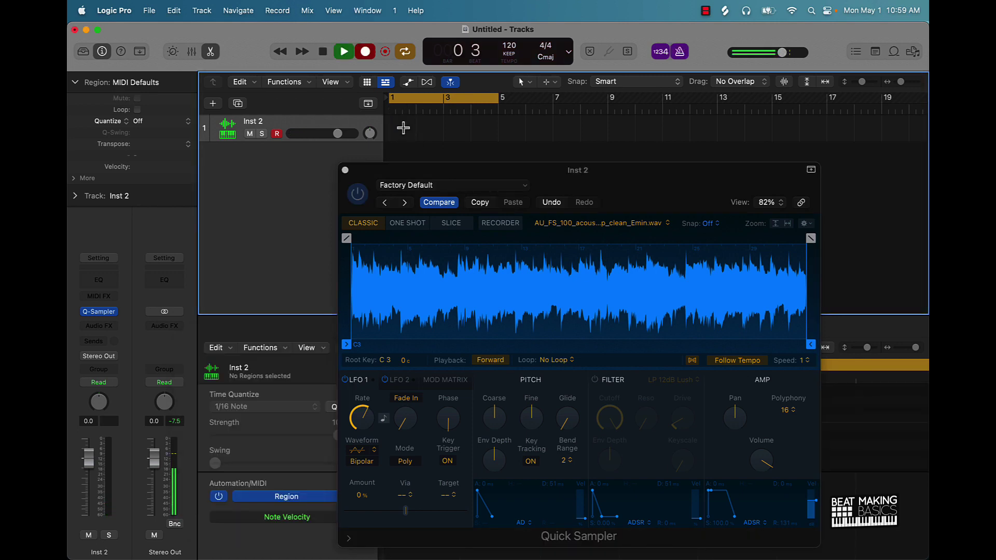
key("super+k")
key("k")
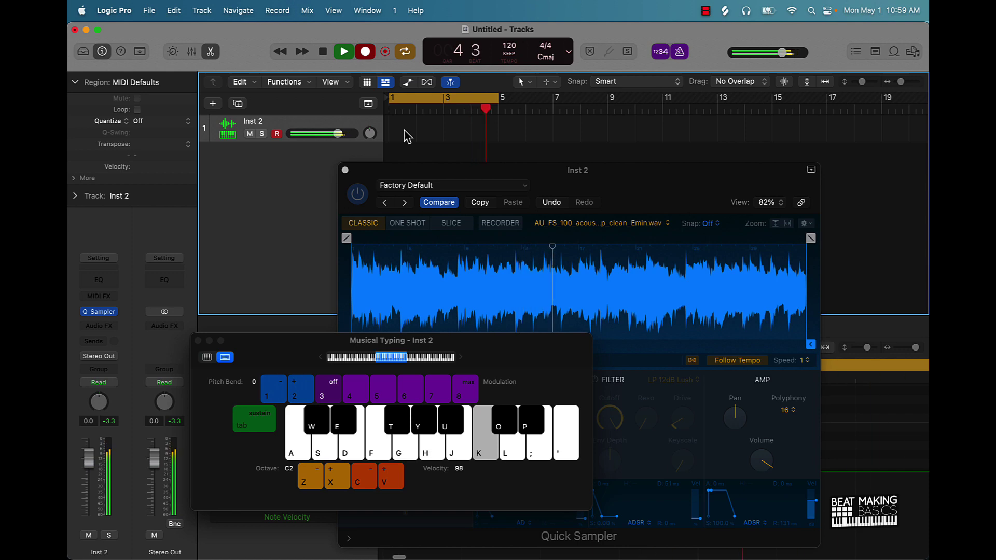
key("space")
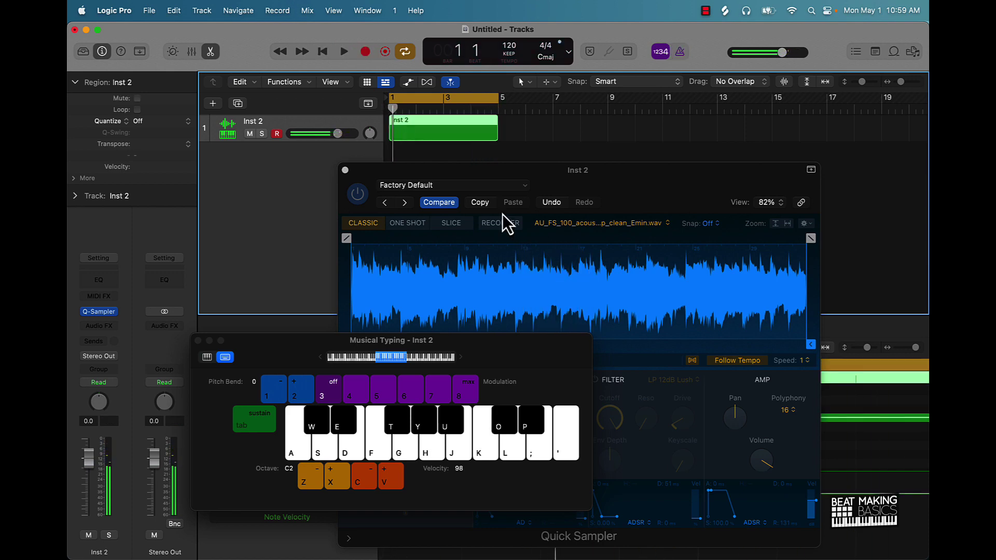
Step: Close Quick Sampler and Musical Typing, quantize the held C3 note on Inst 2 to 1/16, and play the loop
left_click(344, 187)
left_click(345, 170)
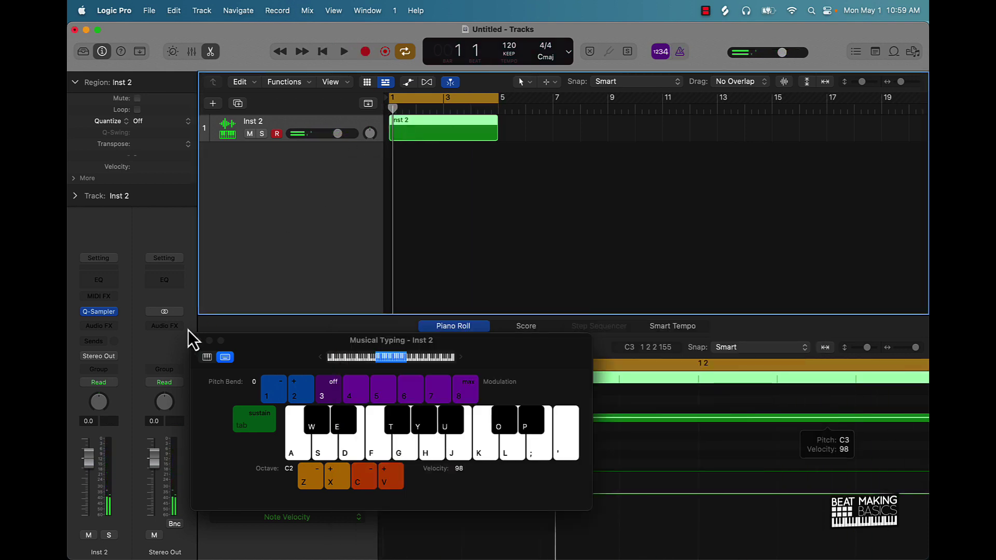
left_click(199, 341)
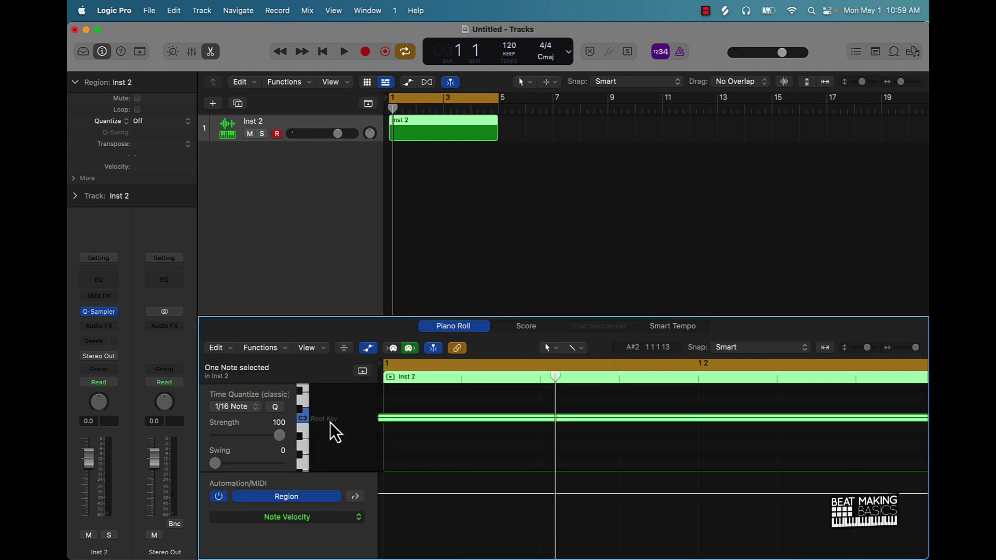
left_click(279, 406)
key("space")
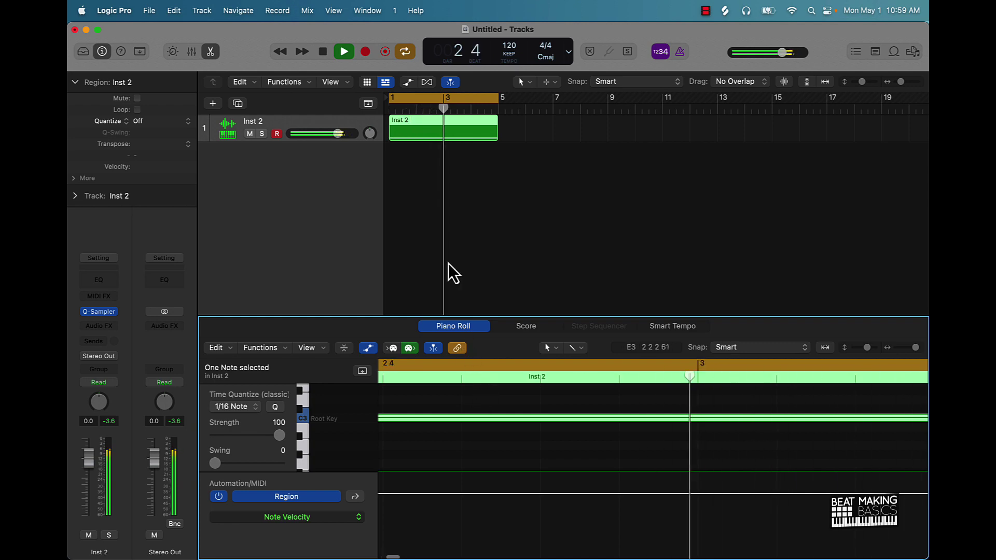
Step: Create a Quick Sampler software instrument track and load the Clap Trap preset on it
left_click(205, 106)
left_click(205, 106)
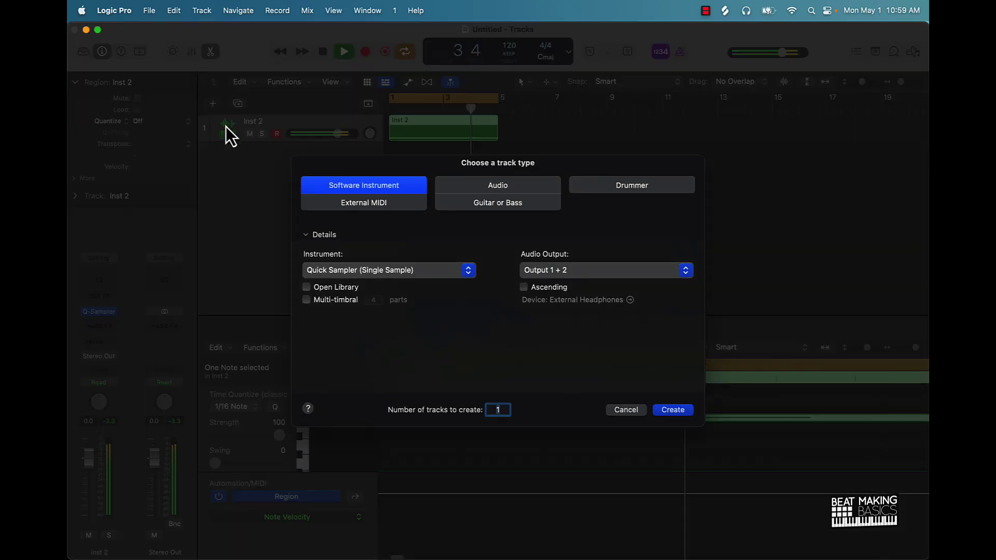
left_click(677, 411)
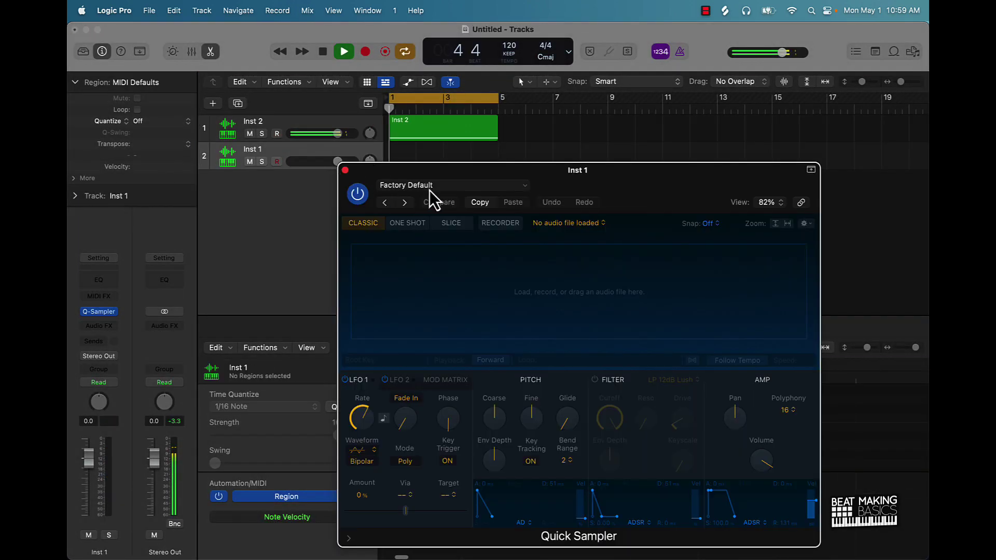
left_click(433, 186)
scroll(467, 435, "down", 5)
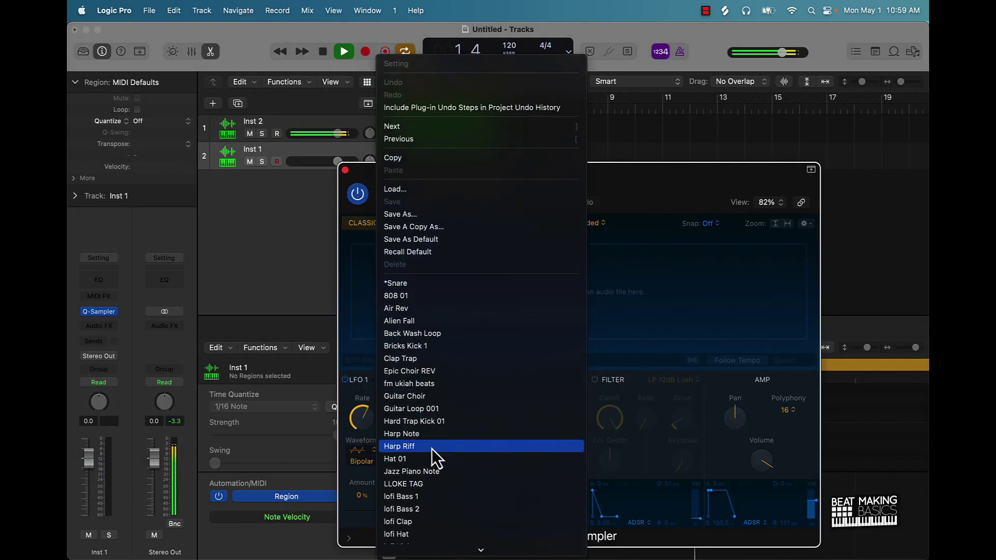
scroll(433, 447, "down", 3)
left_click(416, 271)
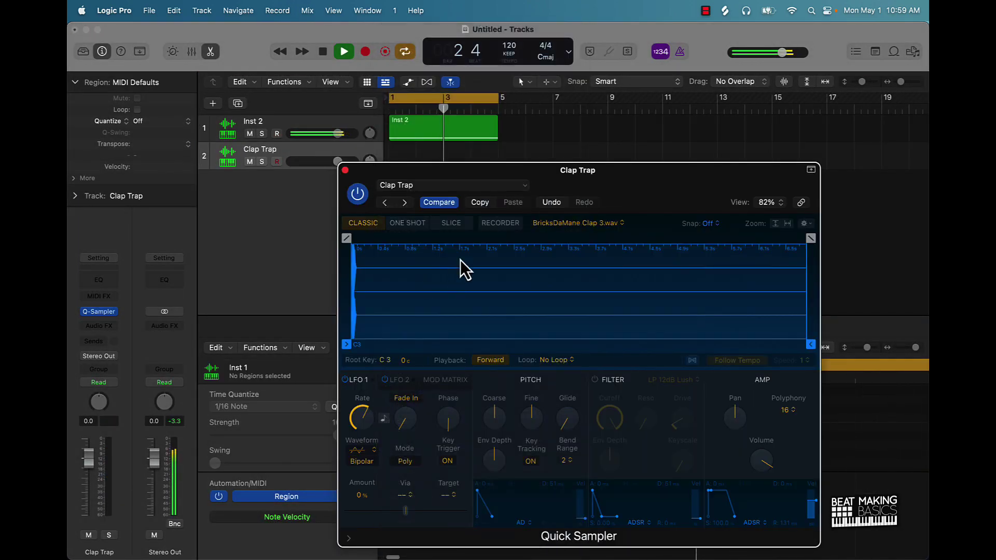
left_click(345, 171)
Step: Create a clap pattern with a hit on step 9 in the Step Sequencer and align its region to bar 1
left_click(597, 326)
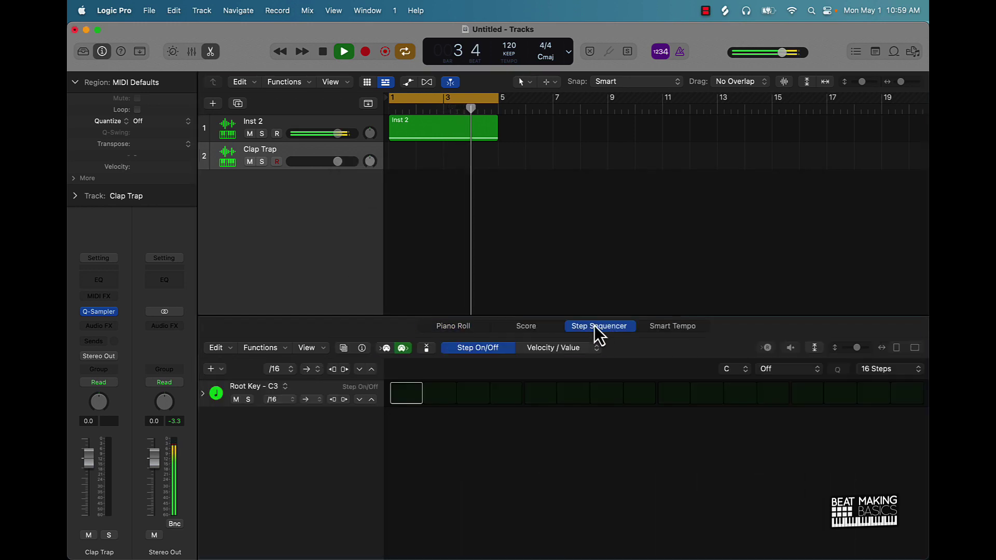
left_click(672, 395)
left_click_drag(529, 147, 411, 153)
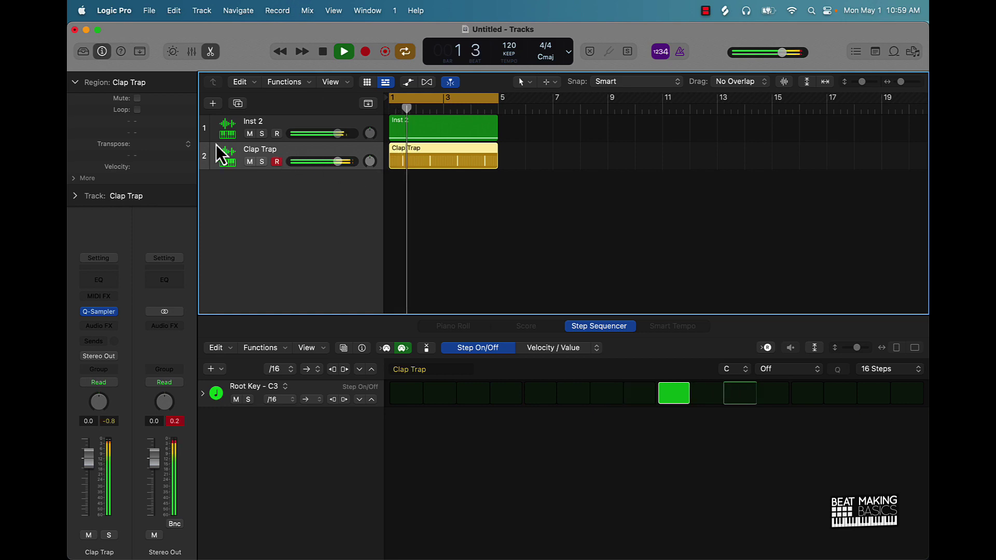
Step: Add another Quick Sampler track, load the Hat 01 preset on it, and stop playback
left_click(213, 104)
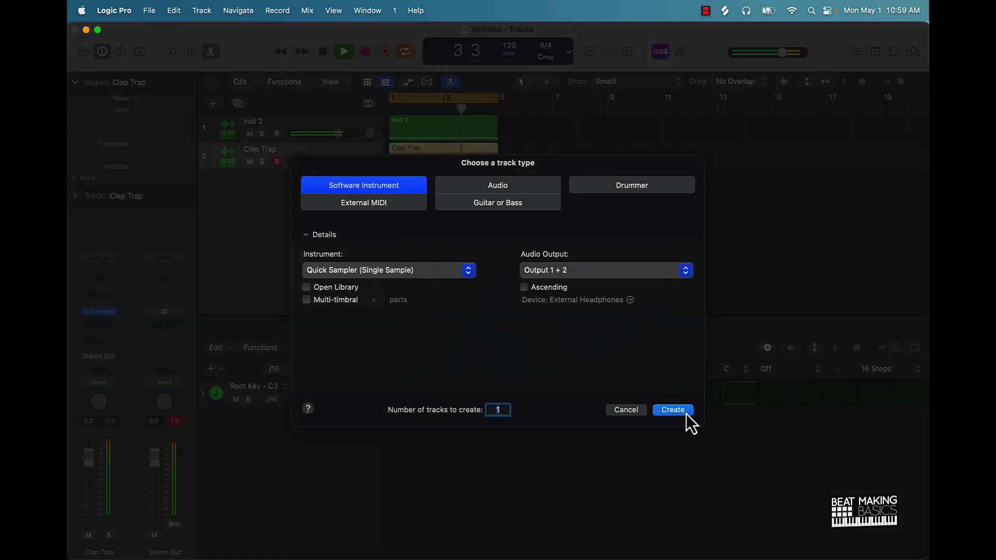
left_click(686, 413)
left_click(428, 185)
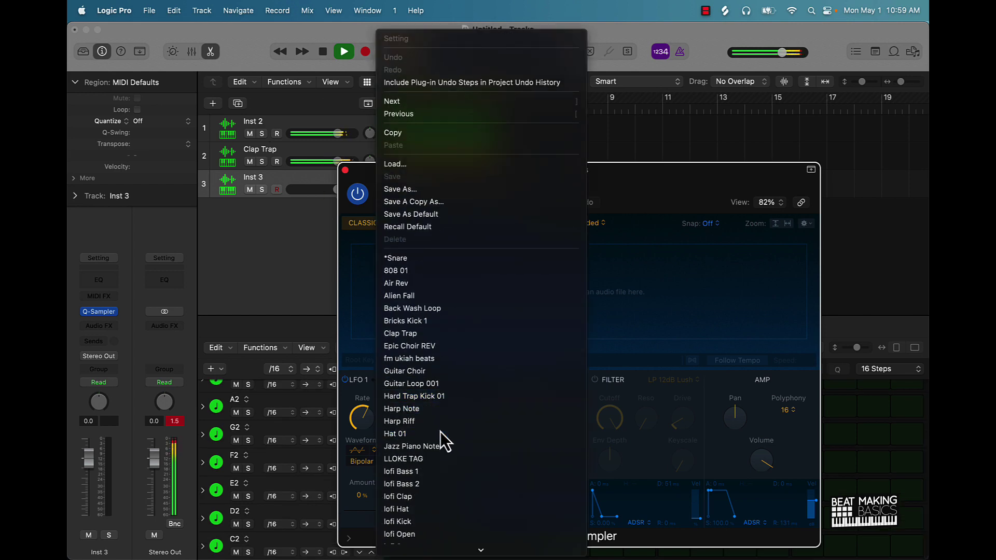
left_click(441, 433)
left_click(343, 170)
key("space")
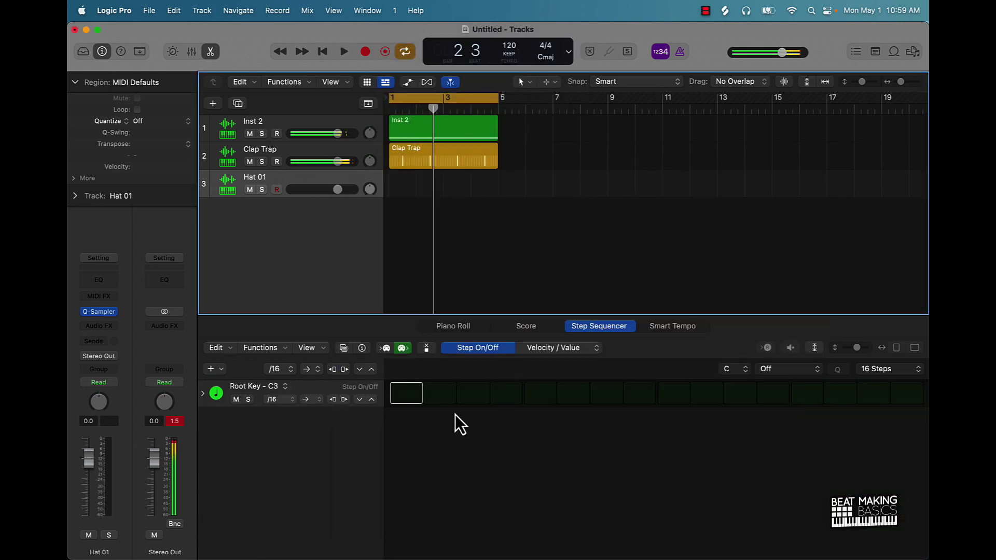
Step: Program Hat 01 hits on every other step of the 16-step pattern and move its region to bar 1
left_click(415, 395)
left_click(472, 393)
left_click(540, 394)
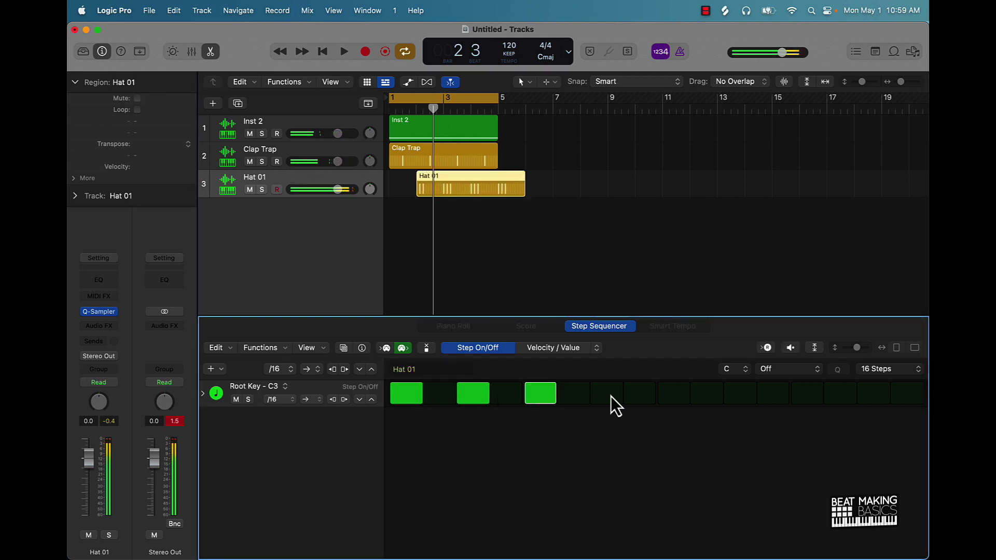
left_click(607, 393)
left_click(673, 393)
left_click(739, 393)
left_click(817, 395)
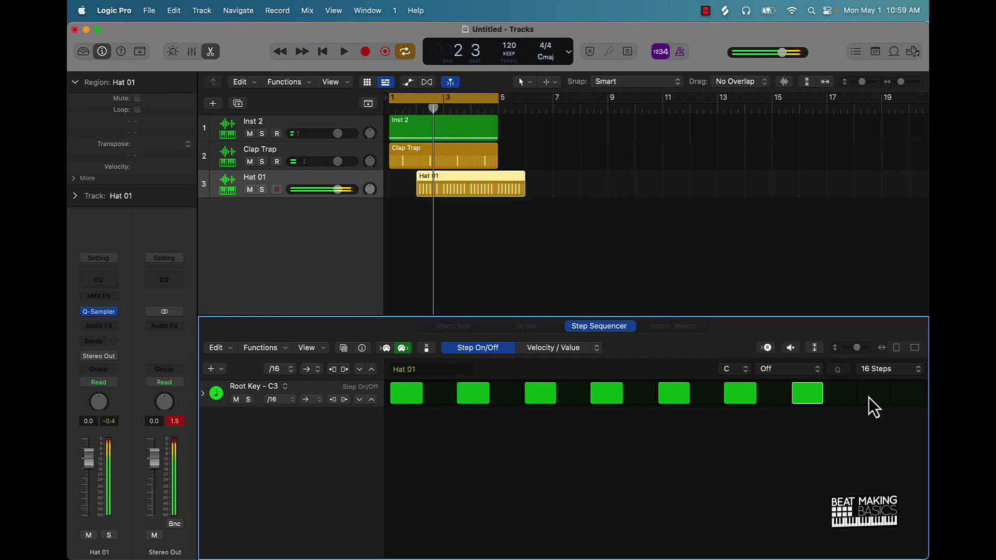
left_click(872, 395)
left_click_drag(468, 189, 439, 188)
key("space")
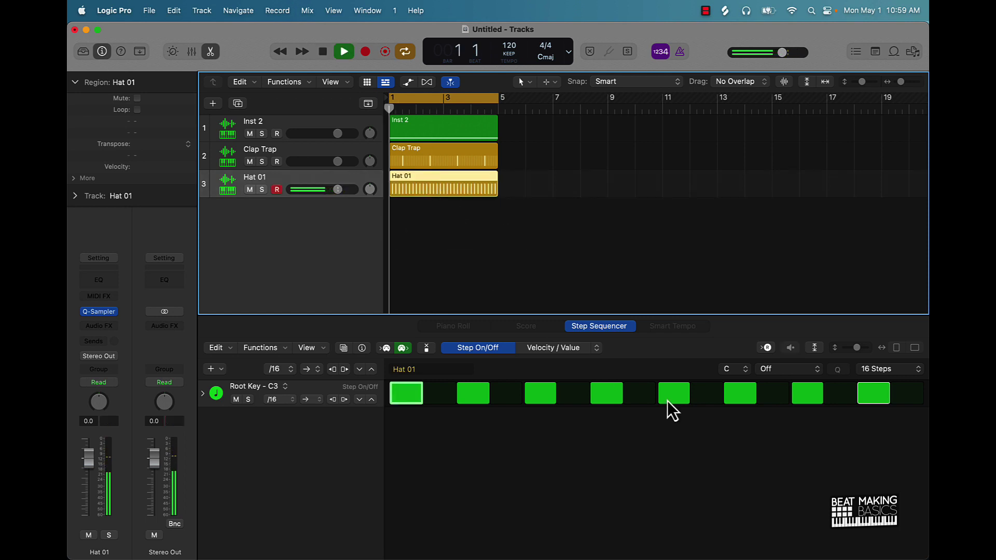
Step: Extend the Hat 01 pattern to 64 steps and fill the two empty steps in beat 4 of bar 3
left_click(880, 369)
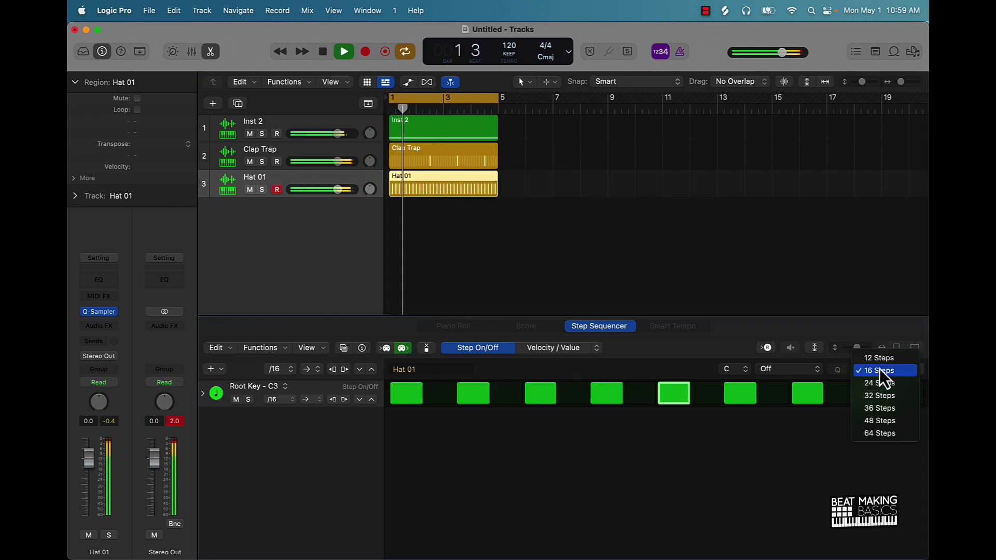
left_click(883, 435)
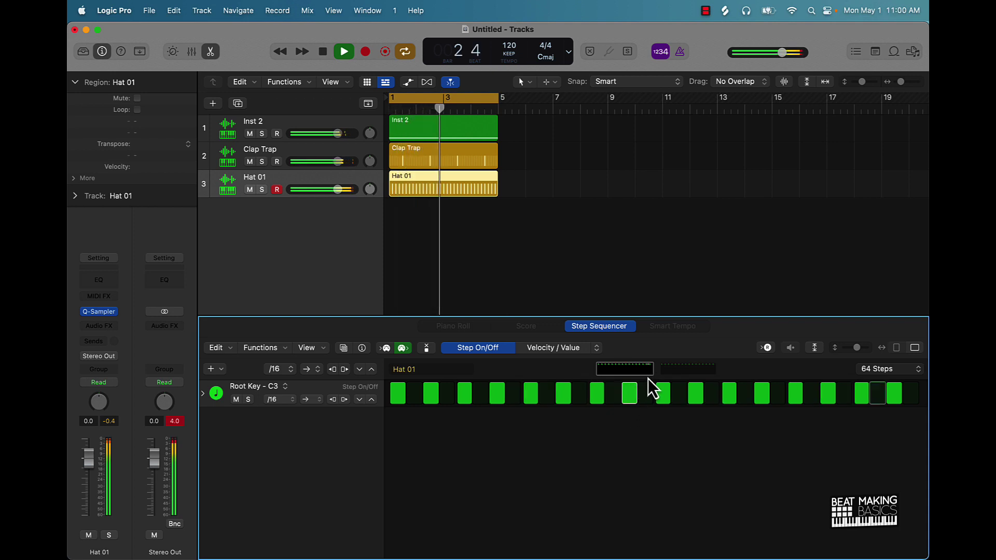
key("space")
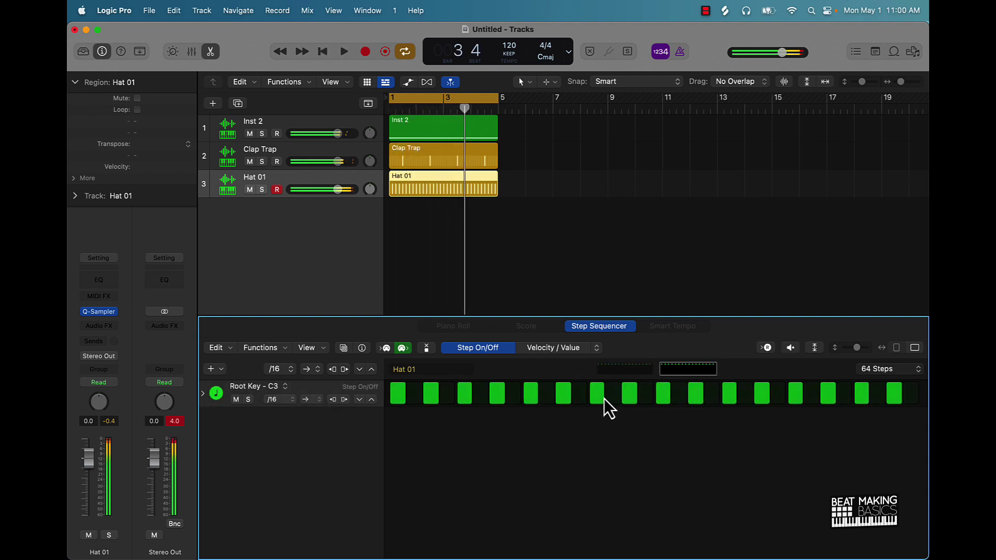
left_click(615, 394)
left_click(643, 396)
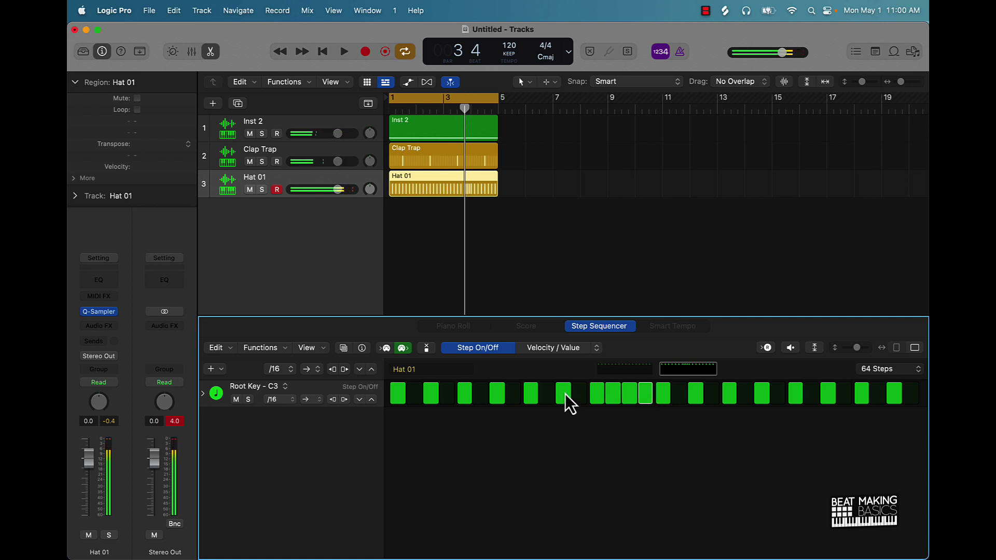
Step: Expand the Root Key - C3 row and switch its Tie subrow to Note Repeat and its Gate subrow to Note
left_click(203, 393)
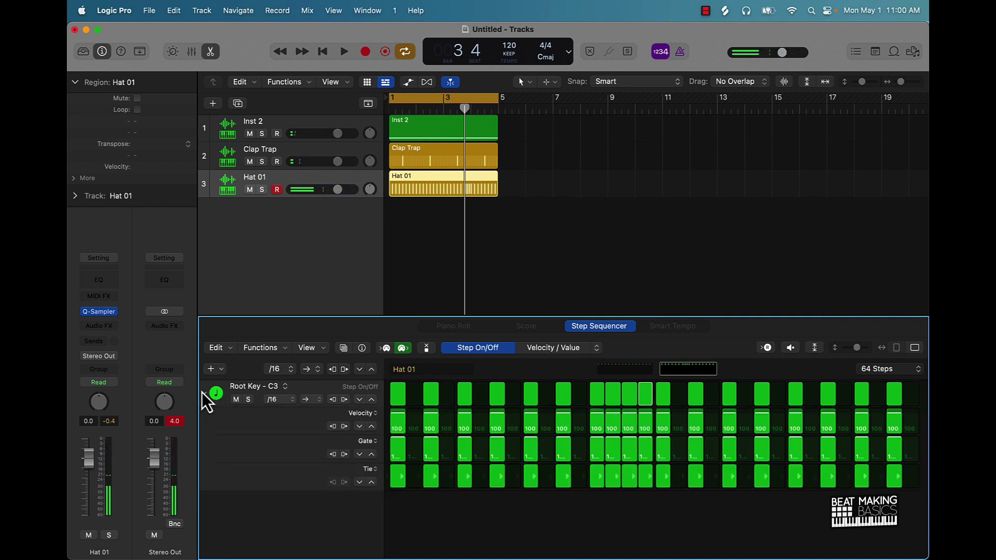
left_click(611, 484)
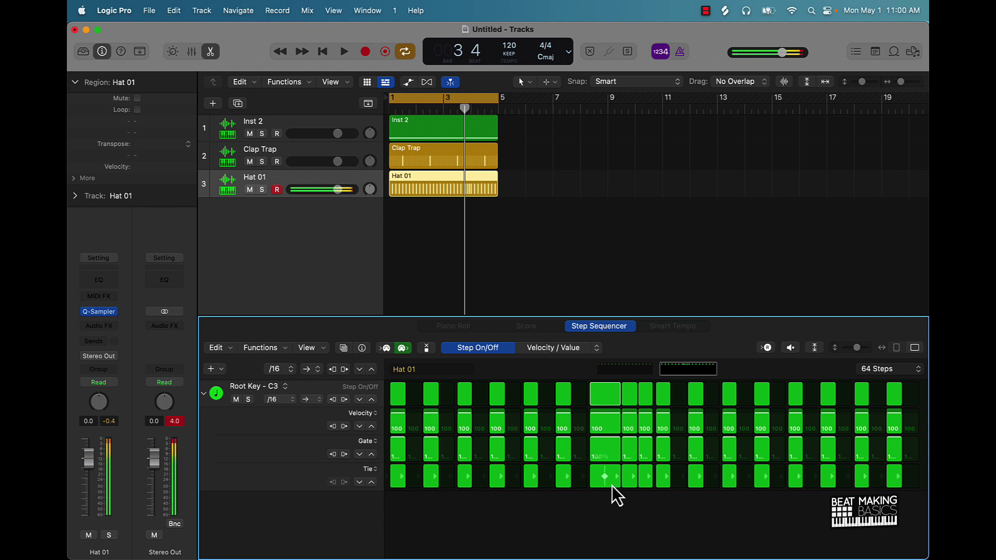
left_click(608, 484)
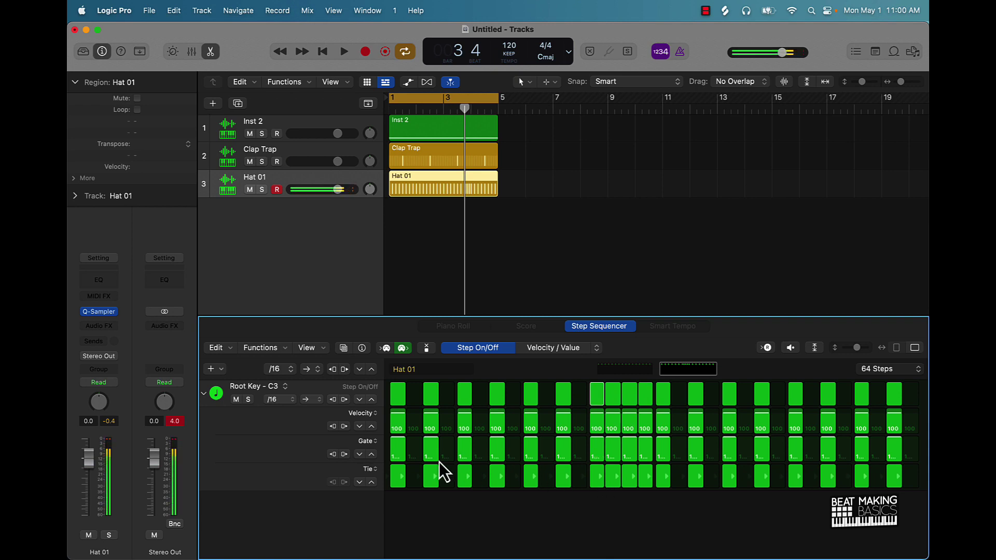
left_click(369, 469)
left_click(390, 515)
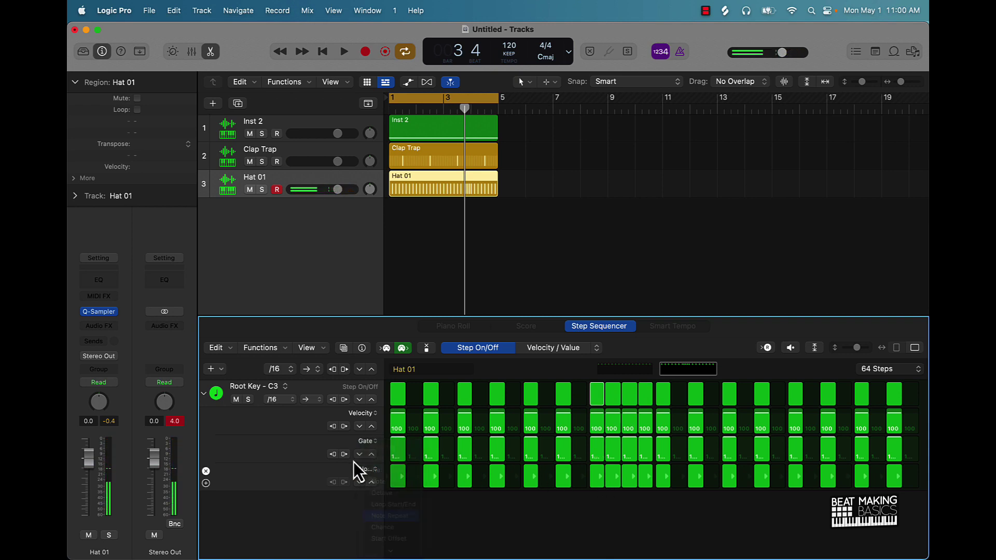
left_click(366, 442)
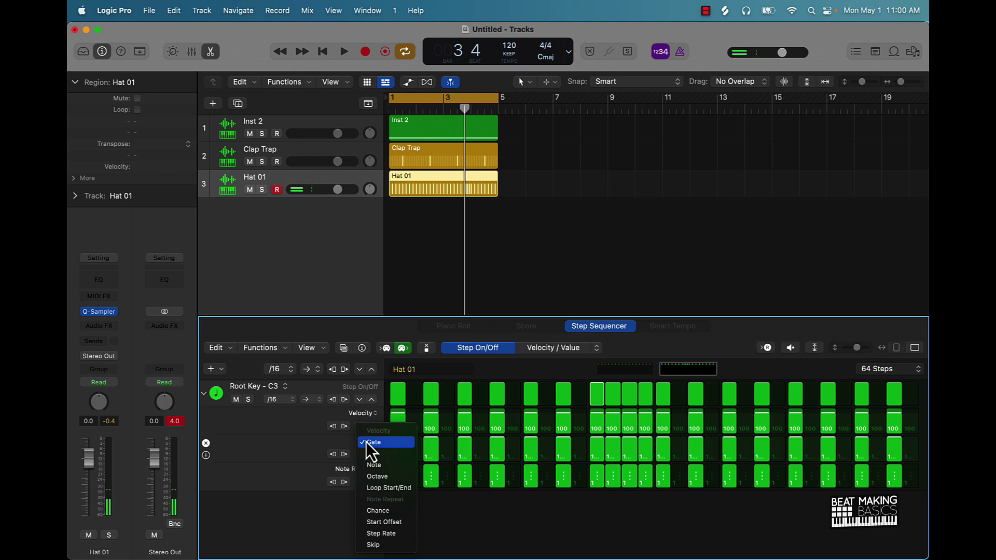
left_click(387, 465)
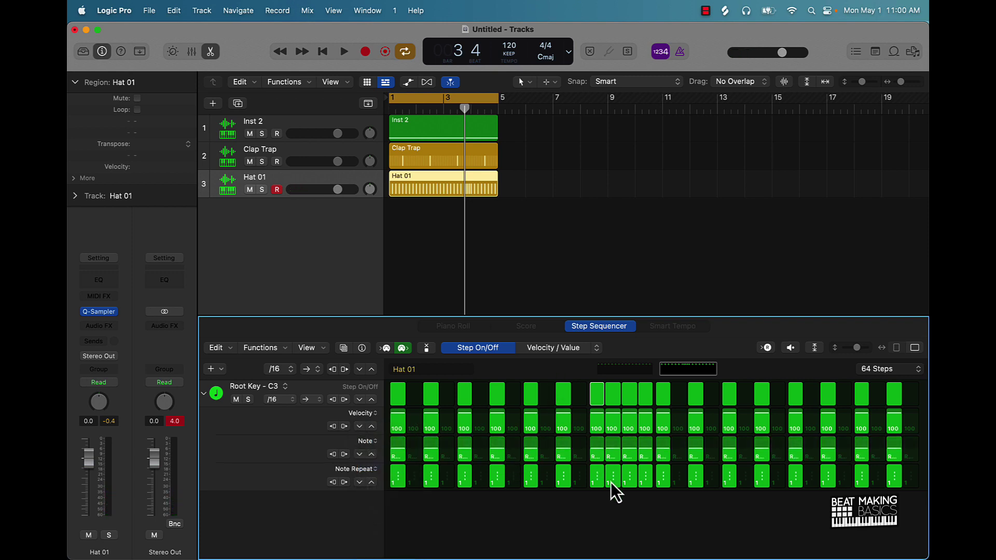
Step: Set Note Repeat to 2 on each of the four consecutive hat steps in beat 4 of bar 3
mouse_move(611, 482)
left_mouse_down()
mouse_move(645, 484)
mouse_move(598, 487)
mouse_move(643, 478)
left_mouse_up()
key("space")
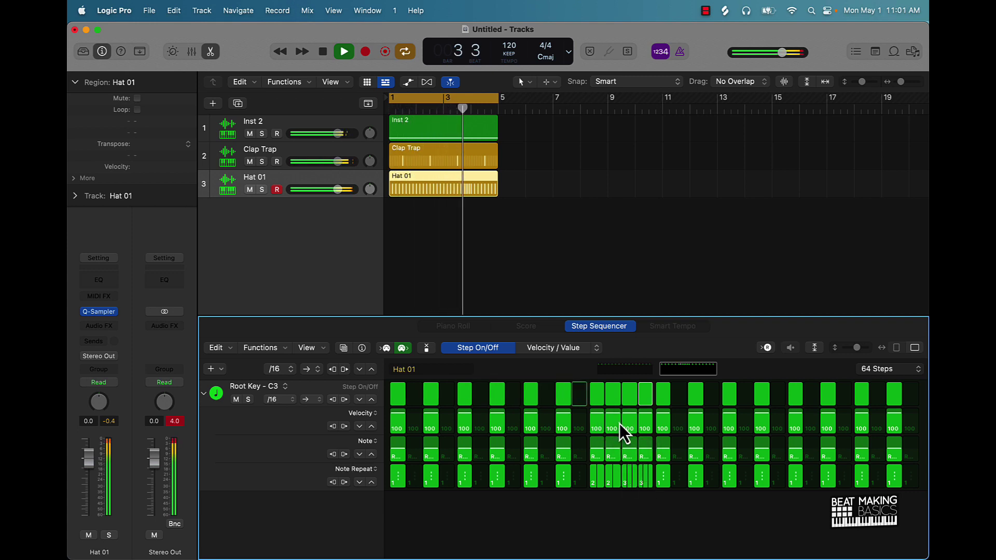
left_click(633, 484)
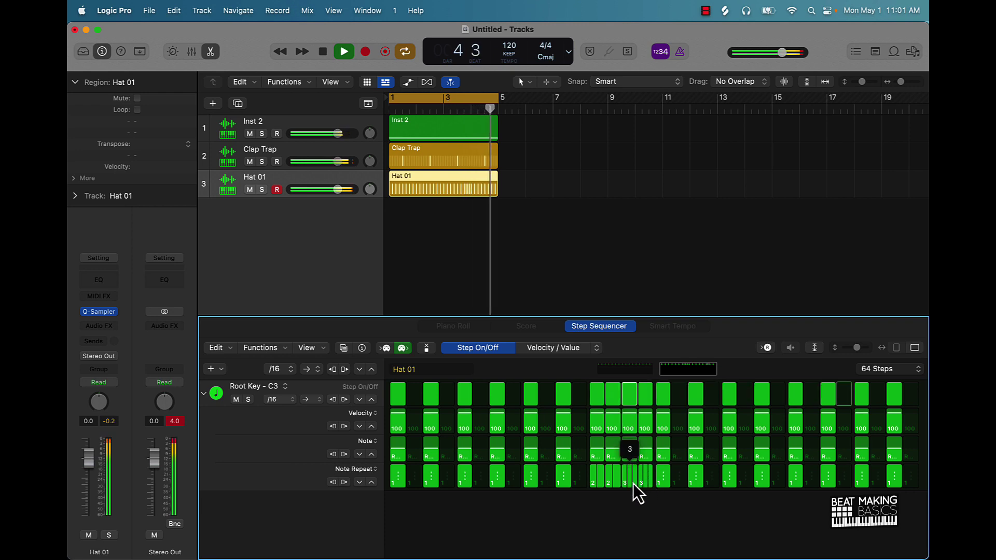
left_click_drag(633, 483, 642, 487)
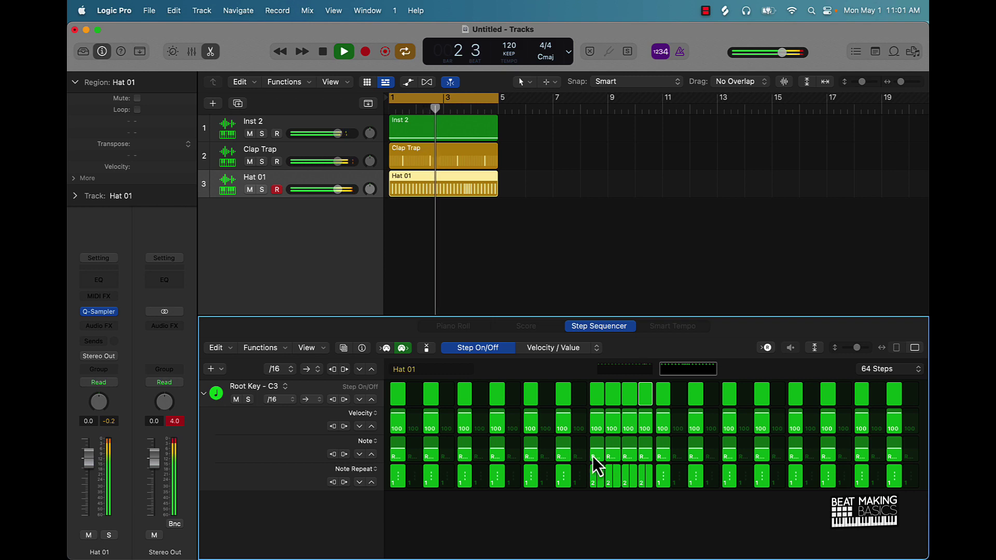
Step: Set the first bar 3 roll step's note to B2 and lower the next three steps' velocities to 78, 65 and 32
left_click_drag(595, 453, 595, 452)
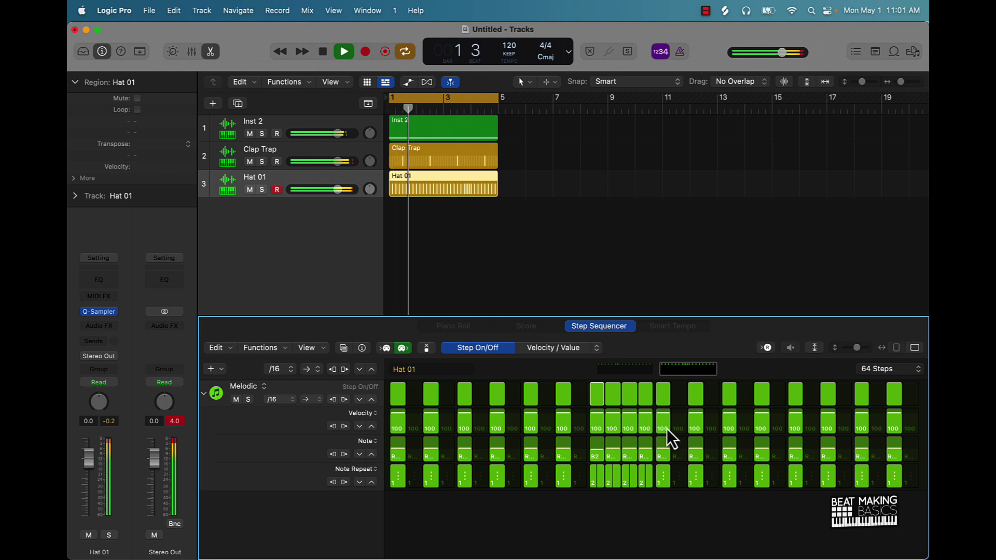
mouse_move(651, 427)
left_mouse_down()
mouse_move(615, 420)
mouse_move(649, 430)
left_mouse_up()
key("space")
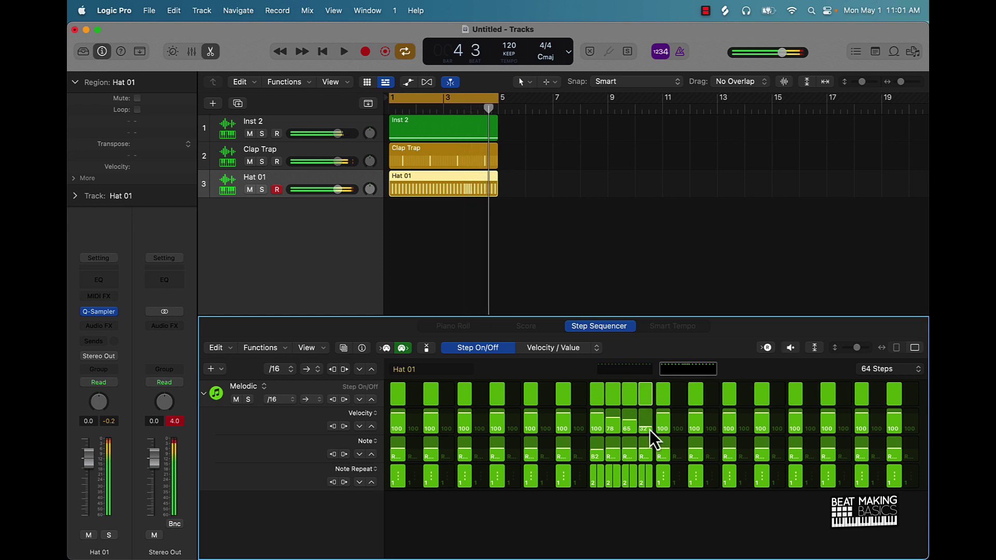
Step: Add a hat hit on step 62 near the end of bar 4 and set Note Repeat on steps 61 to 63 to 2, 2 and 3
left_click(876, 393)
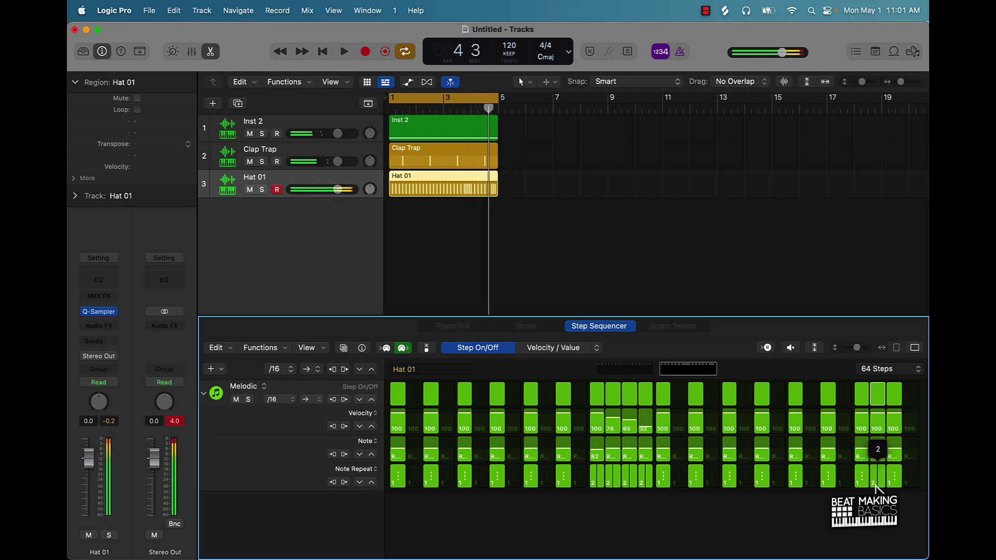
left_click_drag(892, 482, 873, 484)
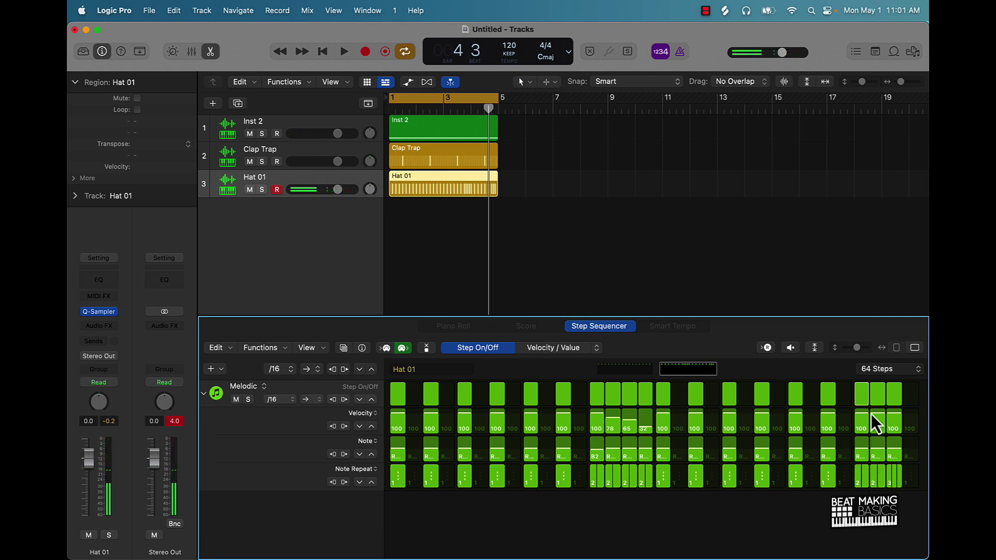
Step: Set the note of the first bar 4 roll step to A#2 and shape the three roll steps' velocities into a descending ramp
left_click_drag(892, 416, 895, 417)
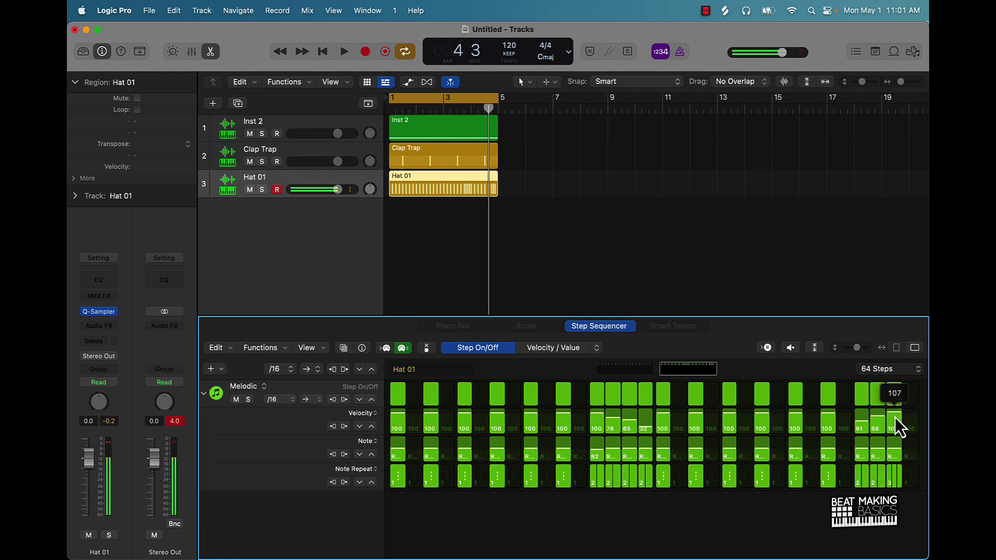
left_click_drag(861, 456, 862, 454)
key("space")
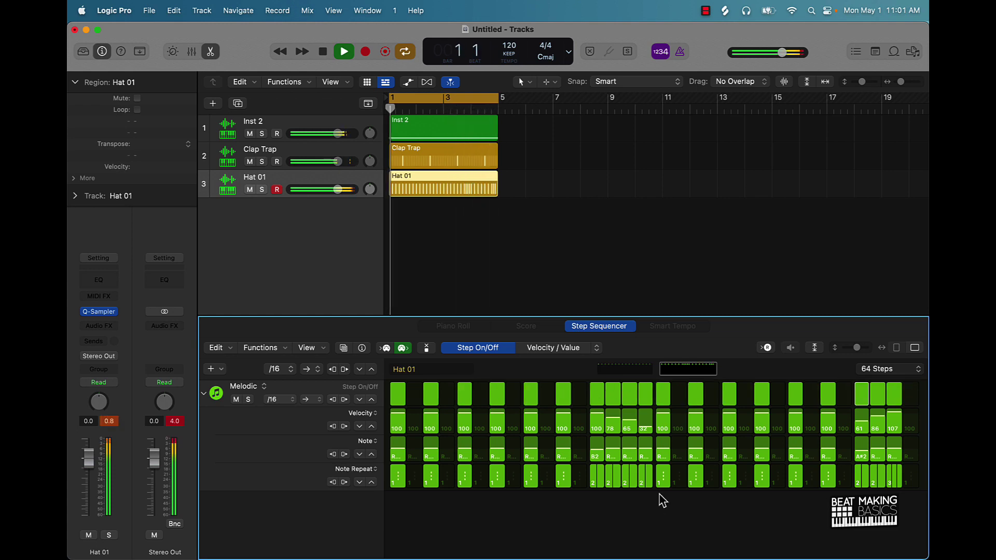
left_click_drag(901, 426, 862, 416)
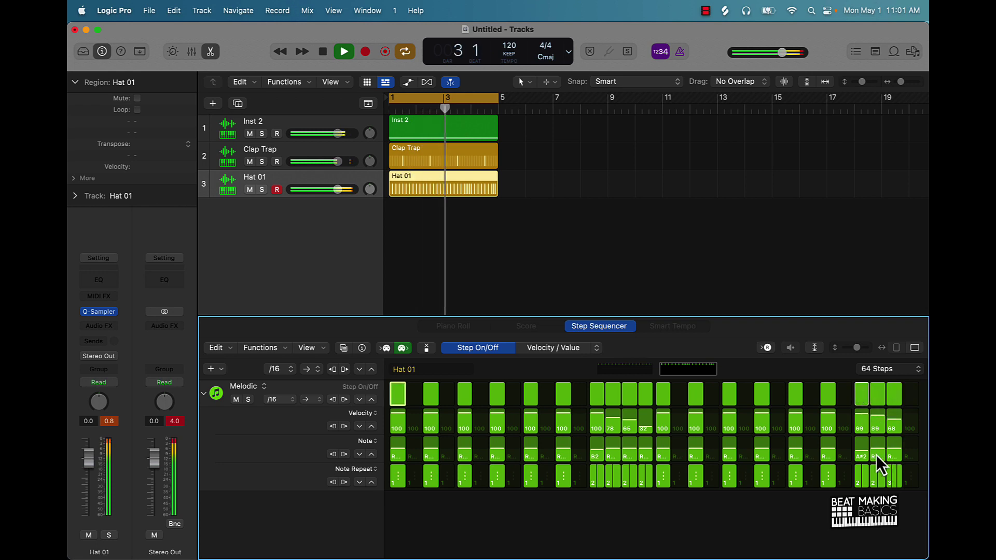
Step: Return the first bar 4 roll step's note to the root and set the third roll step's note to B2
mouse_move(867, 452)
left_mouse_down()
mouse_move(895, 452)
mouse_move(890, 462)
left_mouse_up()
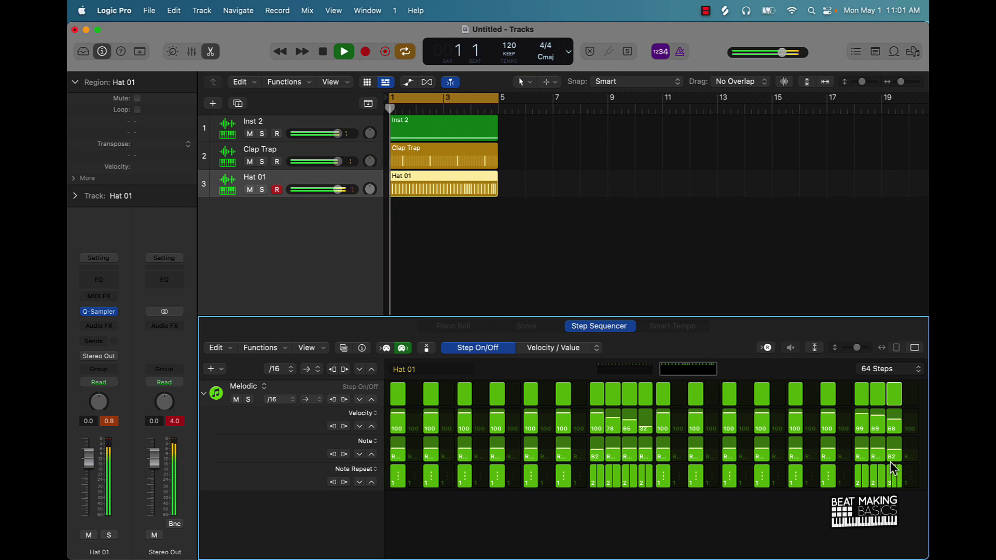
Step: Show the first 32 steps of the hat pattern and add a hat hit on step 8 in bar 1
left_click(625, 368)
key("space")
key("space")
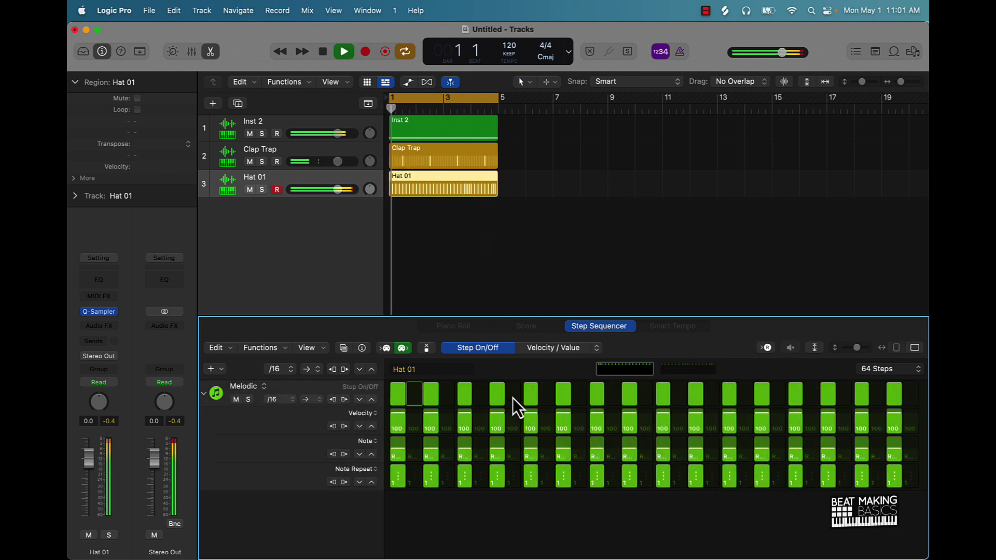
key("space")
key("space")
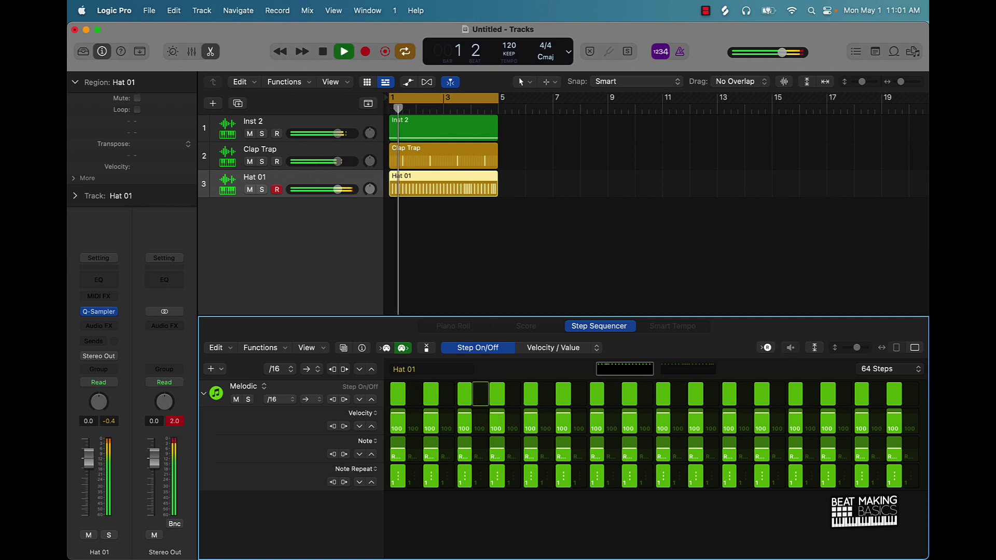
key("space")
left_click(516, 398)
key("space")
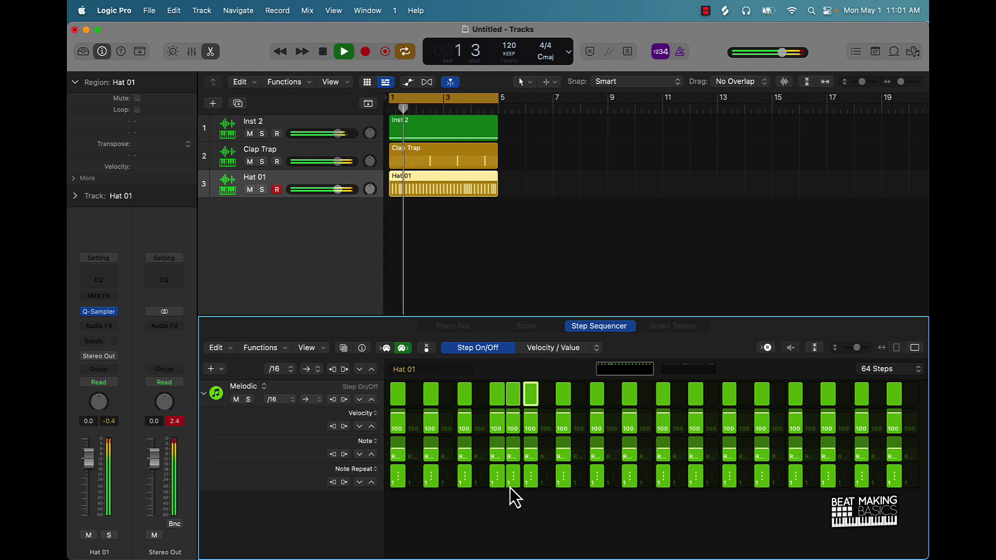
Step: Set Note Repeat to 2 on hat steps 7 and 8 in bar 1
key("space")
left_click_drag(512, 487, 512, 488)
key("space")
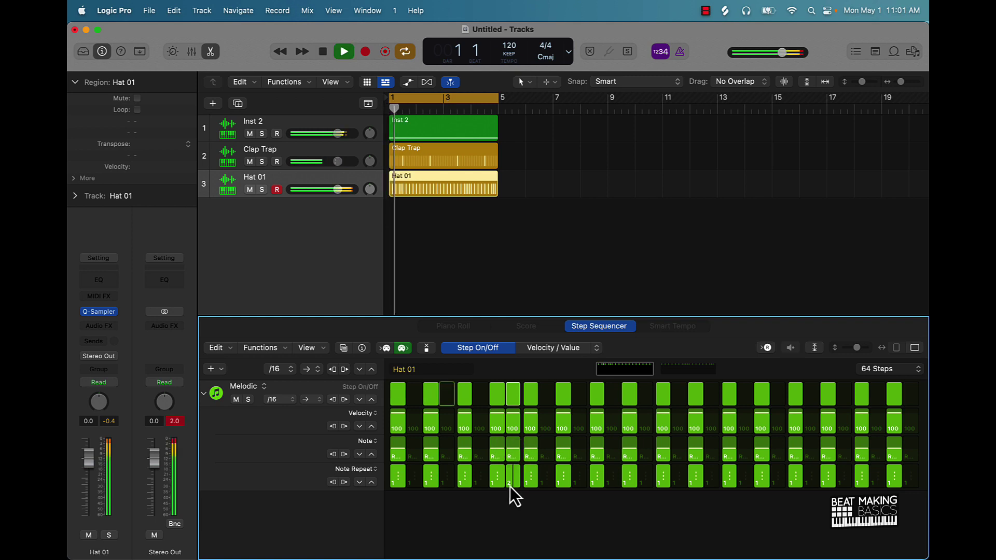
key("space")
key("space")
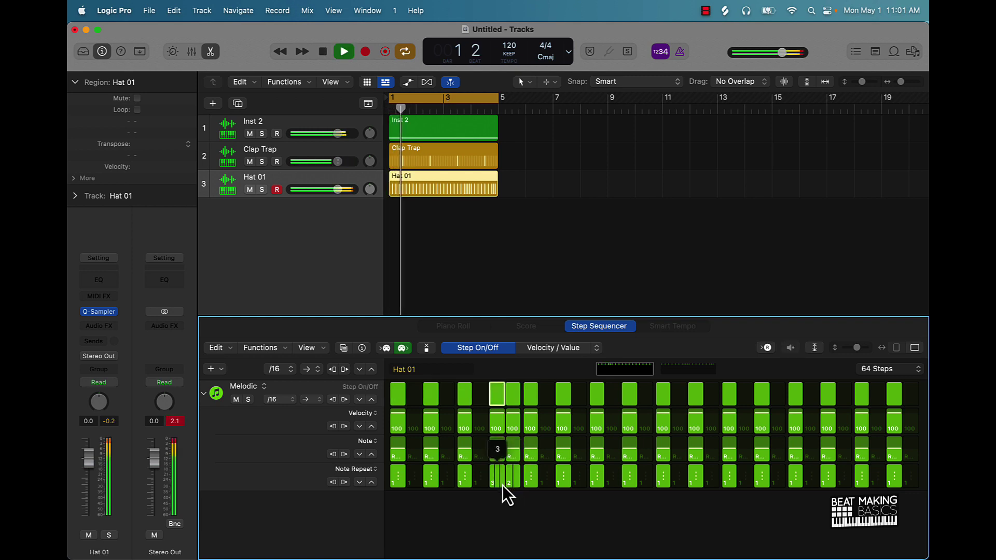
left_click_drag(503, 484, 506, 490)
key("space")
key("space")
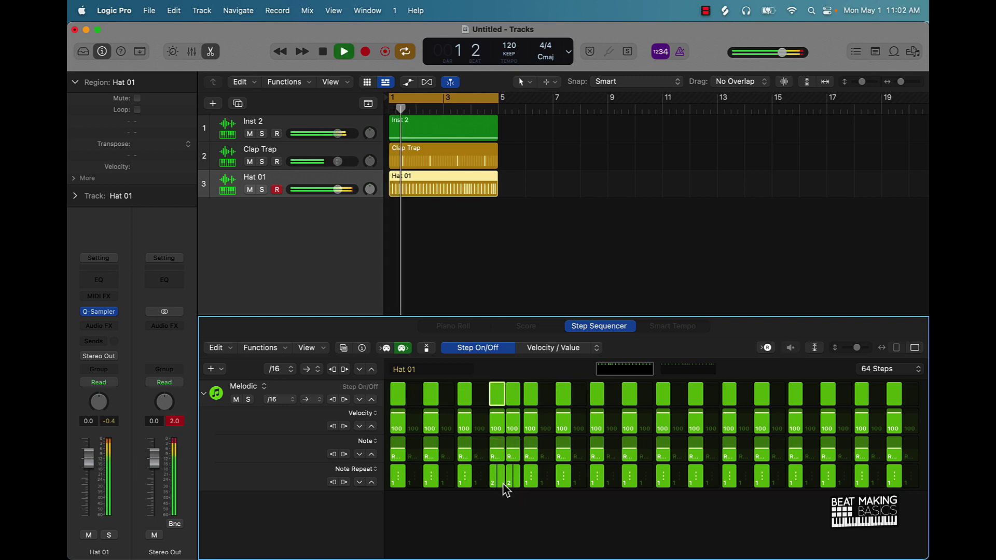
Step: Lower the velocity of hat step 7 in bar 1 to 77
key("space")
key("space")
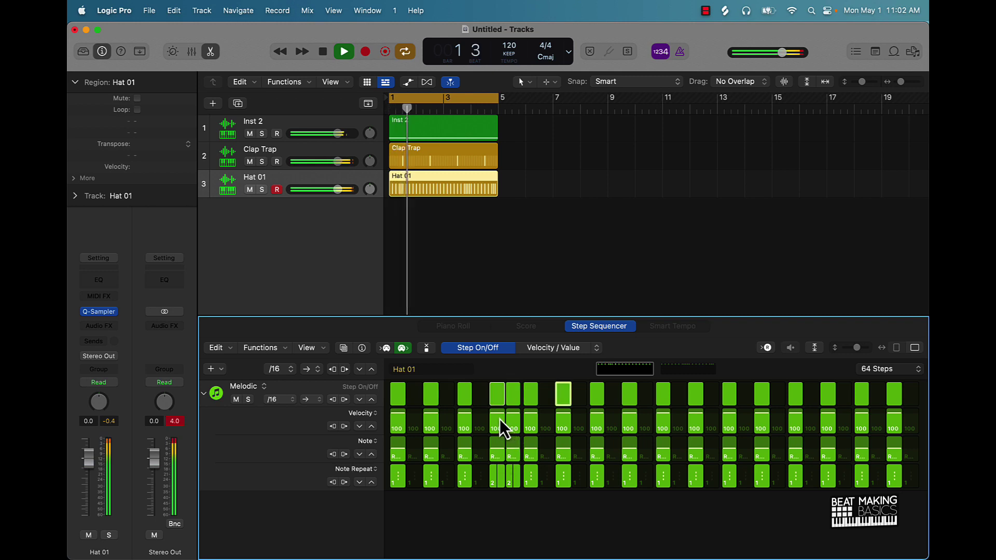
left_click_drag(500, 418, 497, 421)
key("space")
key("space")
Step: Add a hat hit on step 30 near the end of bar 2 and set Note Repeat on steps 30 and 31 to 5 and 4
left_click(877, 393)
key("space")
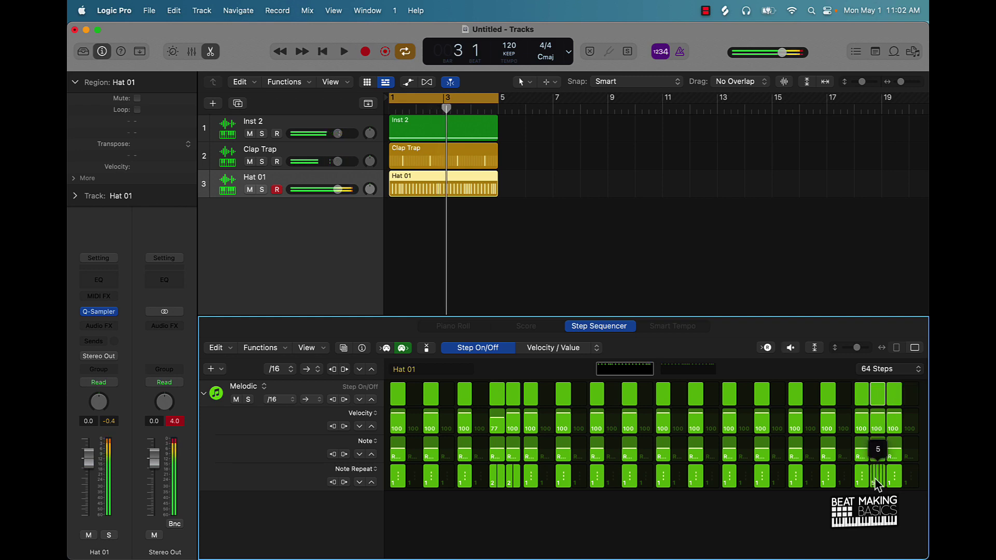
left_click_drag(876, 483, 892, 485)
Step: Lower the velocities of steps 30 and 31 to 65 and 29, and set step 31's note to A#2
key("space")
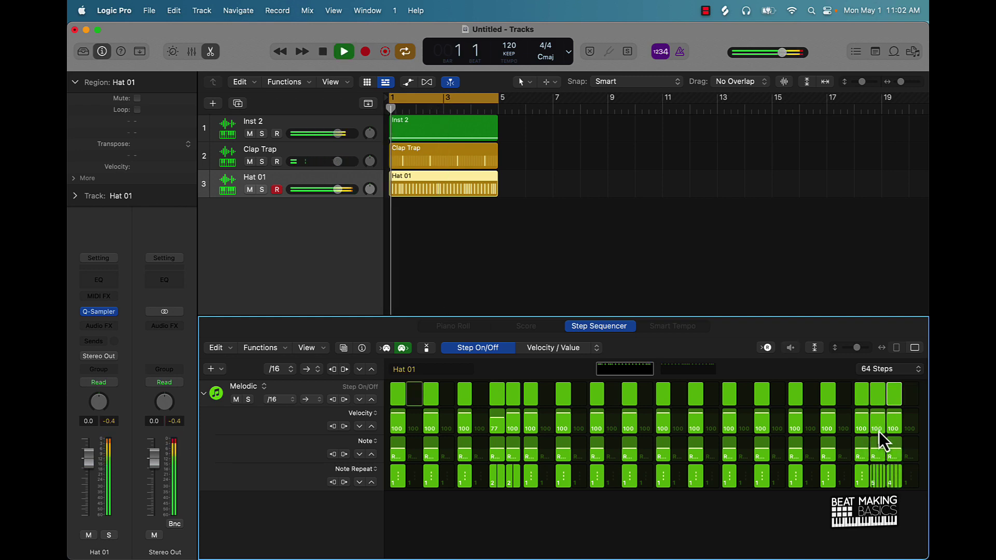
mouse_move(879, 431)
left_mouse_down()
mouse_move(873, 422)
mouse_move(896, 432)
left_mouse_up()
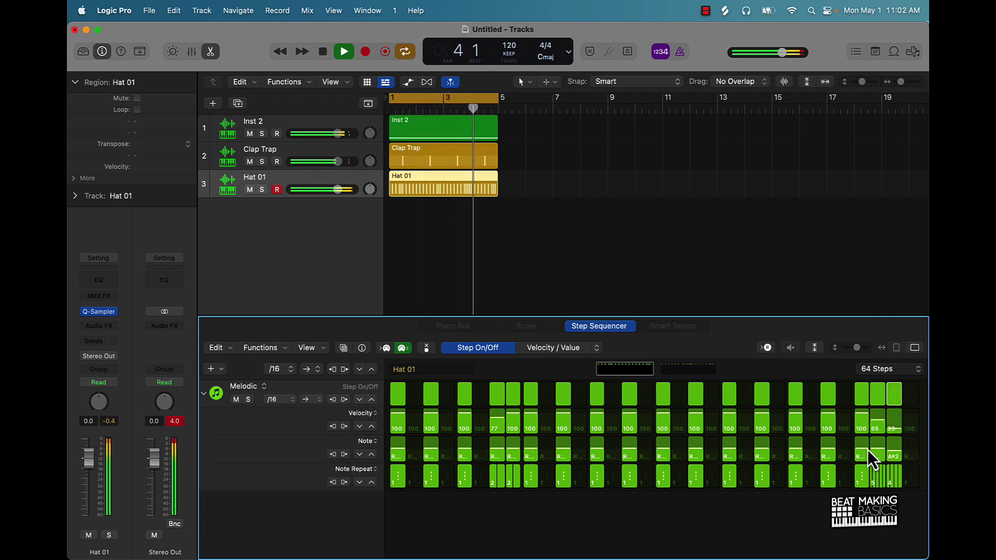
Step: Add hat hits on steps 28 and 26 in bar 2 and set Note Repeat on step 29 to 6
left_click(845, 395)
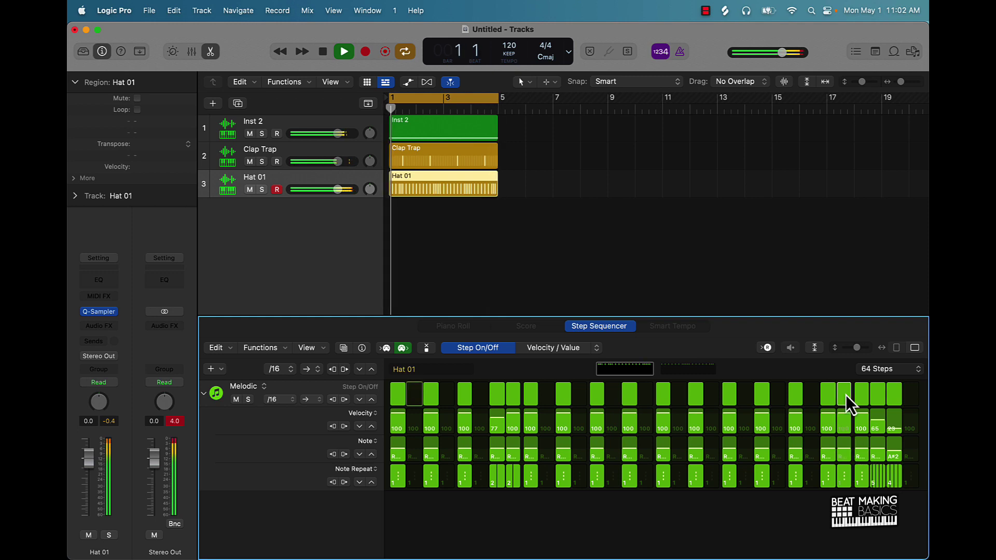
left_click(812, 394)
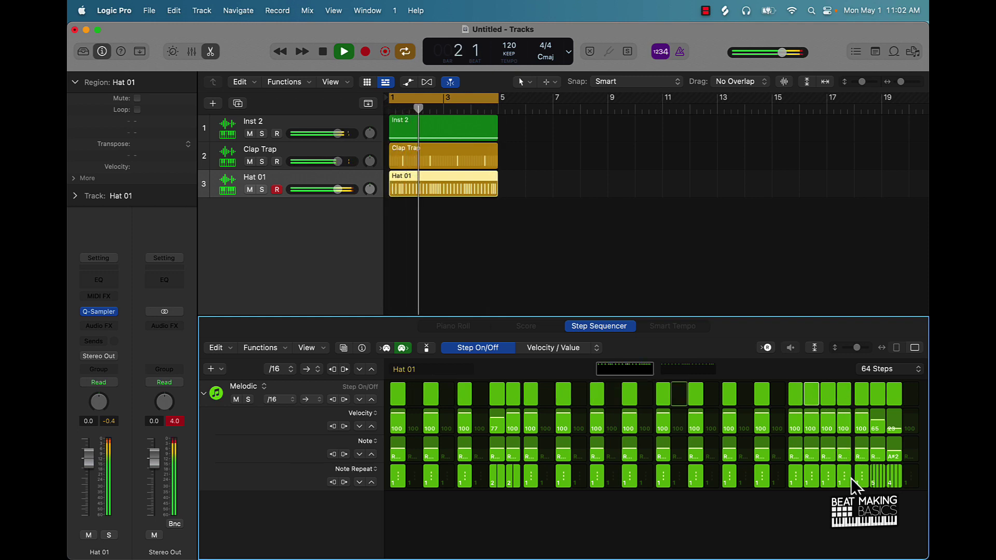
left_click_drag(857, 477, 863, 489)
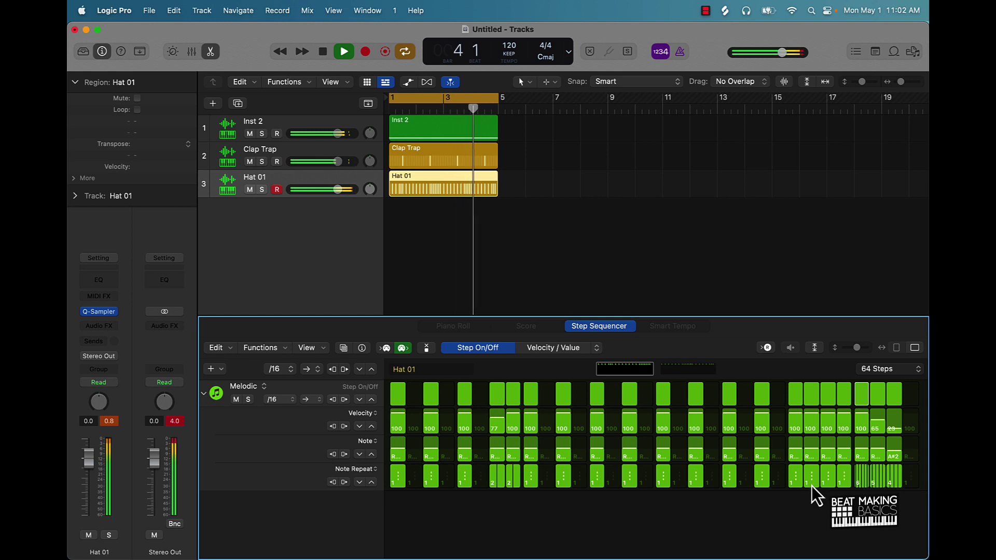
Step: Set Note Repeat to 2 on steps 25 to 27, keeping step 28 at 1, and give steps 25 to 27 rising velocities of 58, 80 and 93
left_click_drag(799, 487, 847, 489)
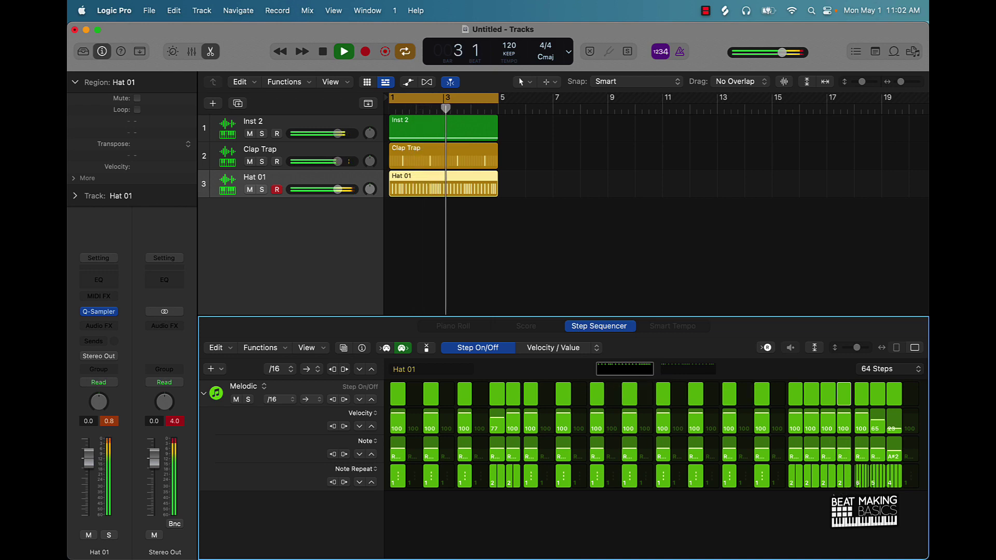
left_click_drag(841, 474, 845, 492)
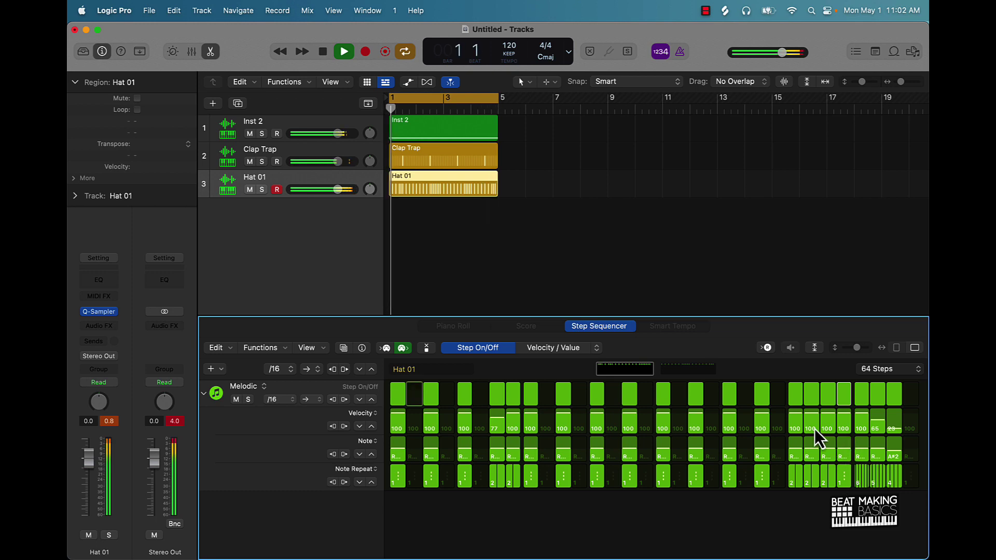
left_click_drag(827, 418, 830, 415)
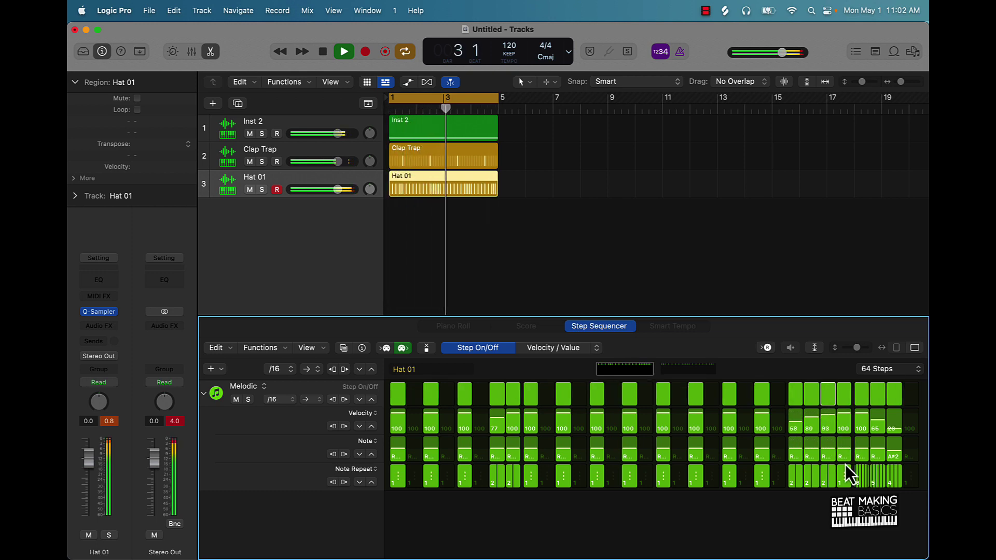
Step: Convert the Hat 01 pattern region to a MIDI region and show all its notes in the Piano Roll during playback
right_click(427, 184)
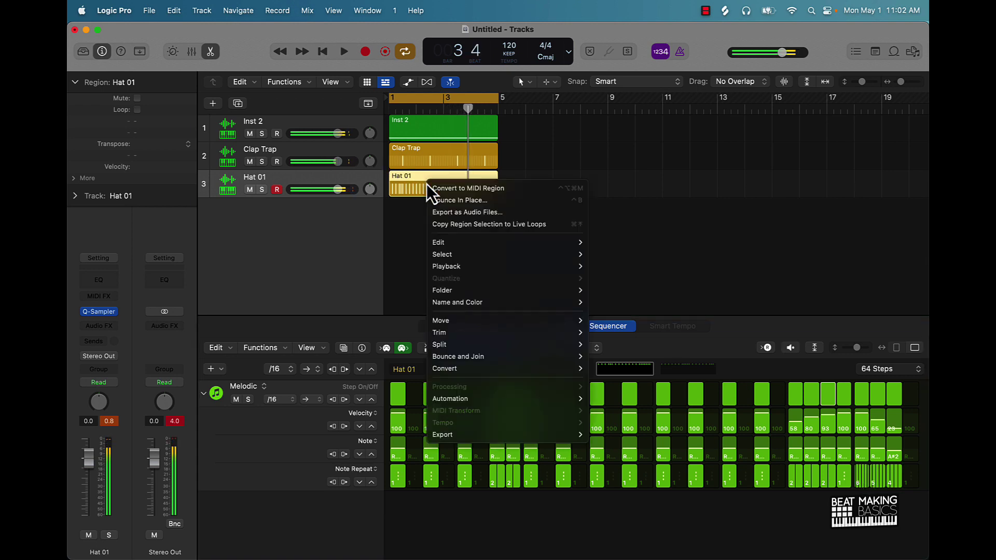
left_click(445, 190)
key("space")
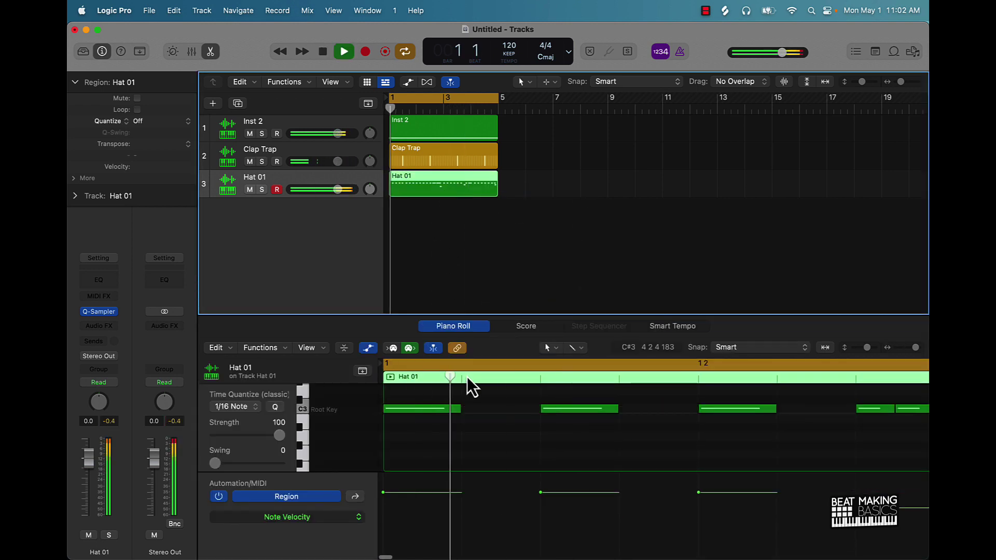
left_click(510, 395, "ctrl+alt")
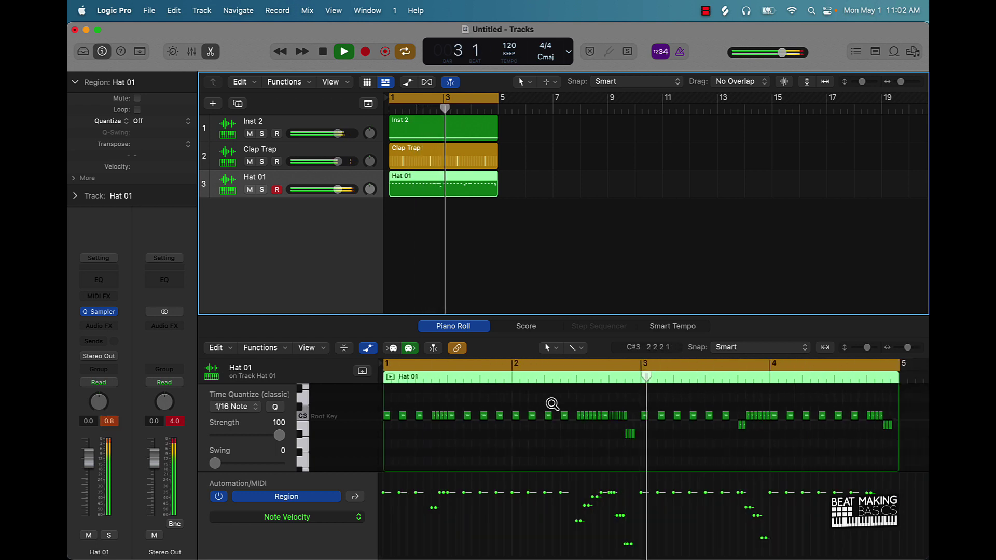
left_click(551, 404, "ctrl+alt")
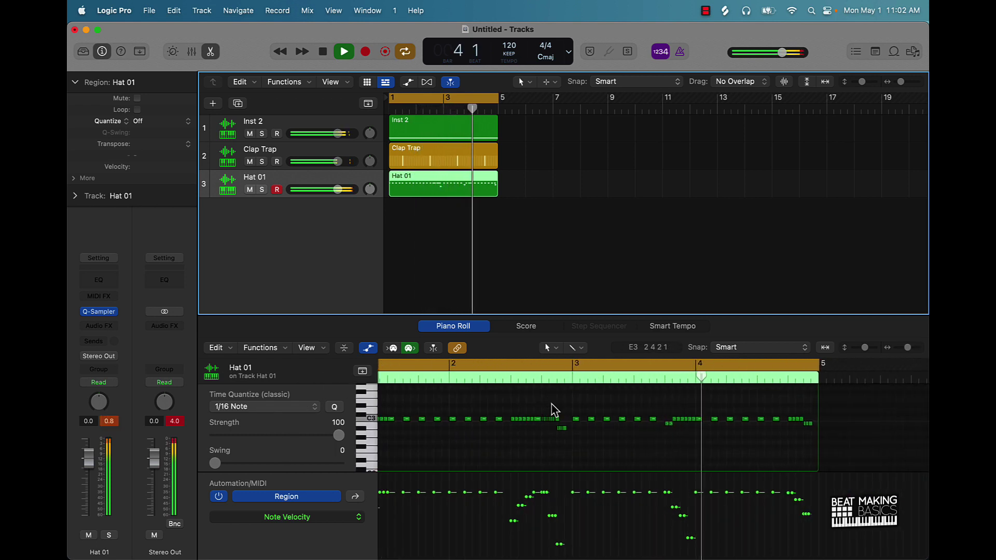